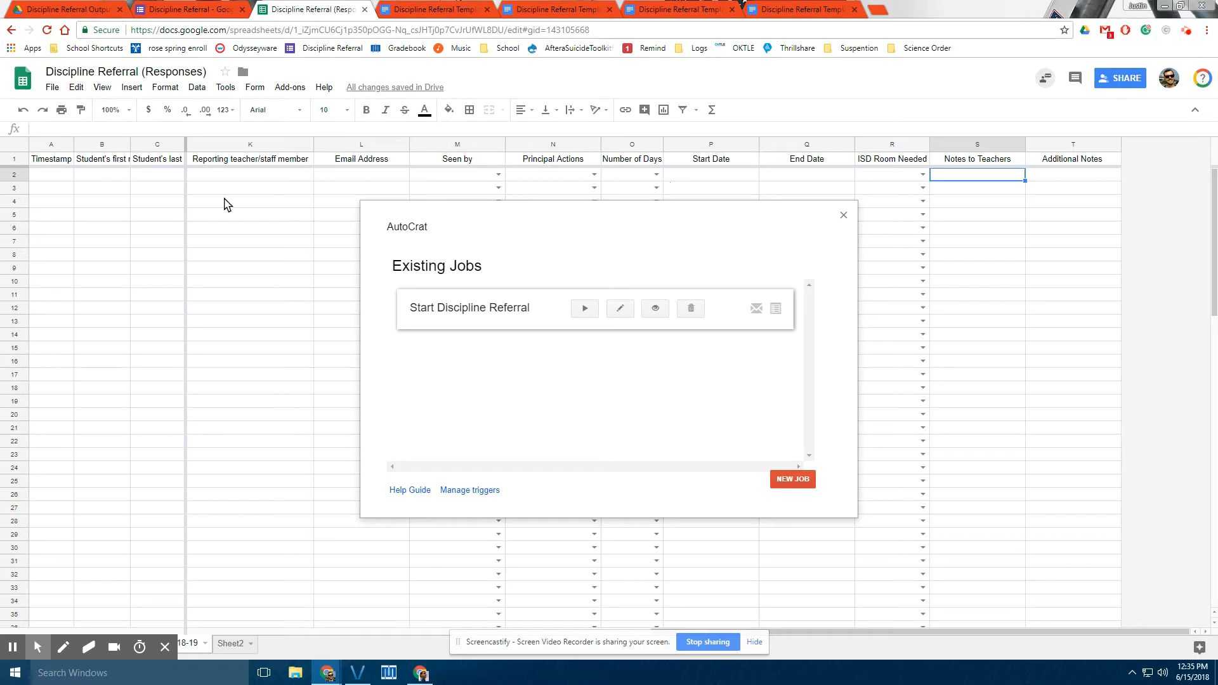
Create a new merge job named "Discipline Referral Final" and assign it the recently used template Discipline Referral Template Final
{"action": "left_click", "coordinate": [775, 483]}
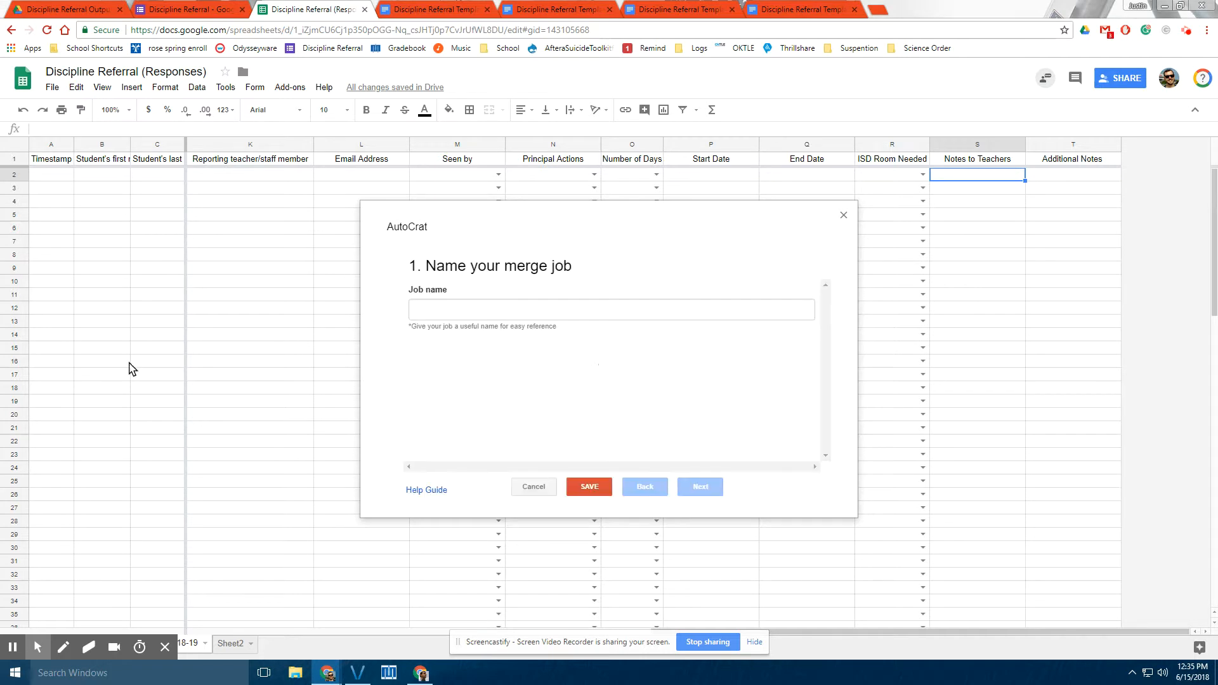
{"action": "left_click", "coordinate": [510, 309]}
{"action": "type", "text": "Discipline Referral Final"}
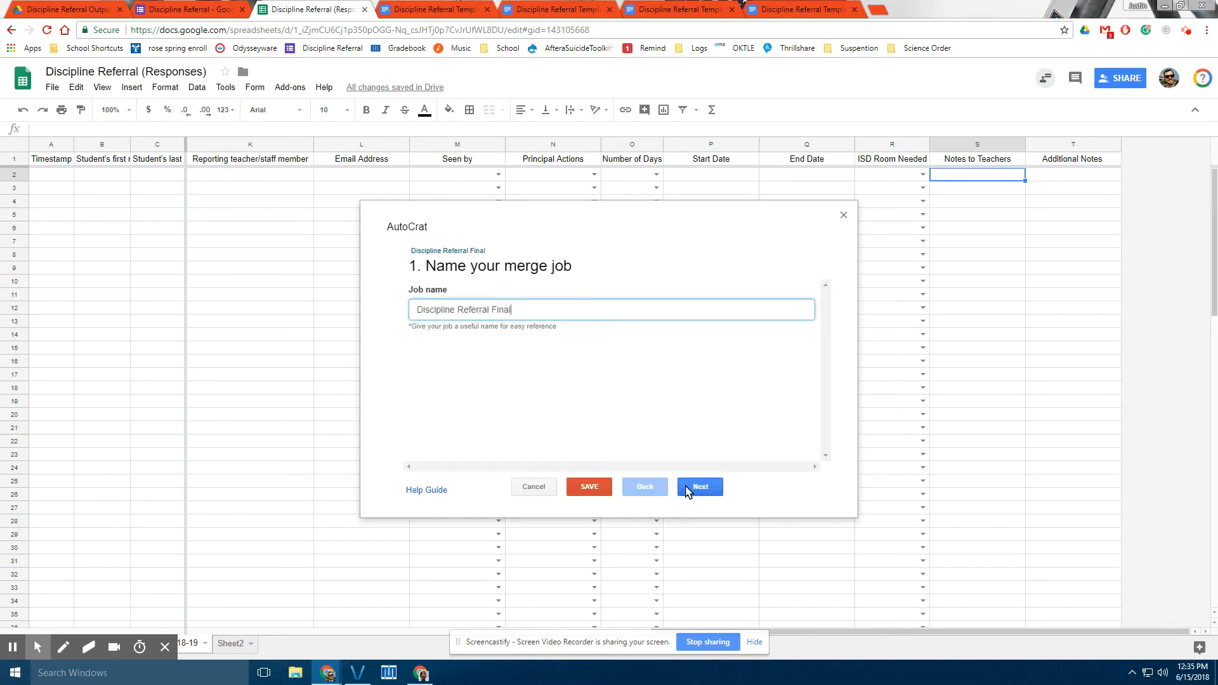
{"action": "left_click", "coordinate": [687, 489]}
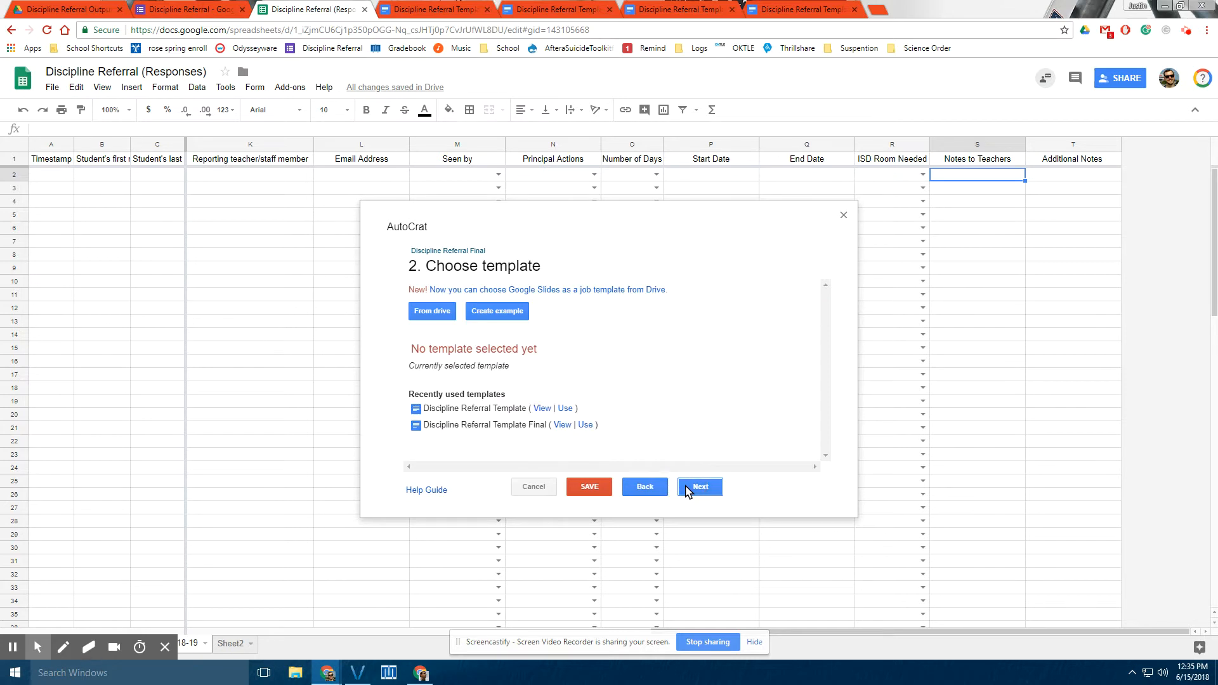
{"action": "left_click", "coordinate": [585, 426]}
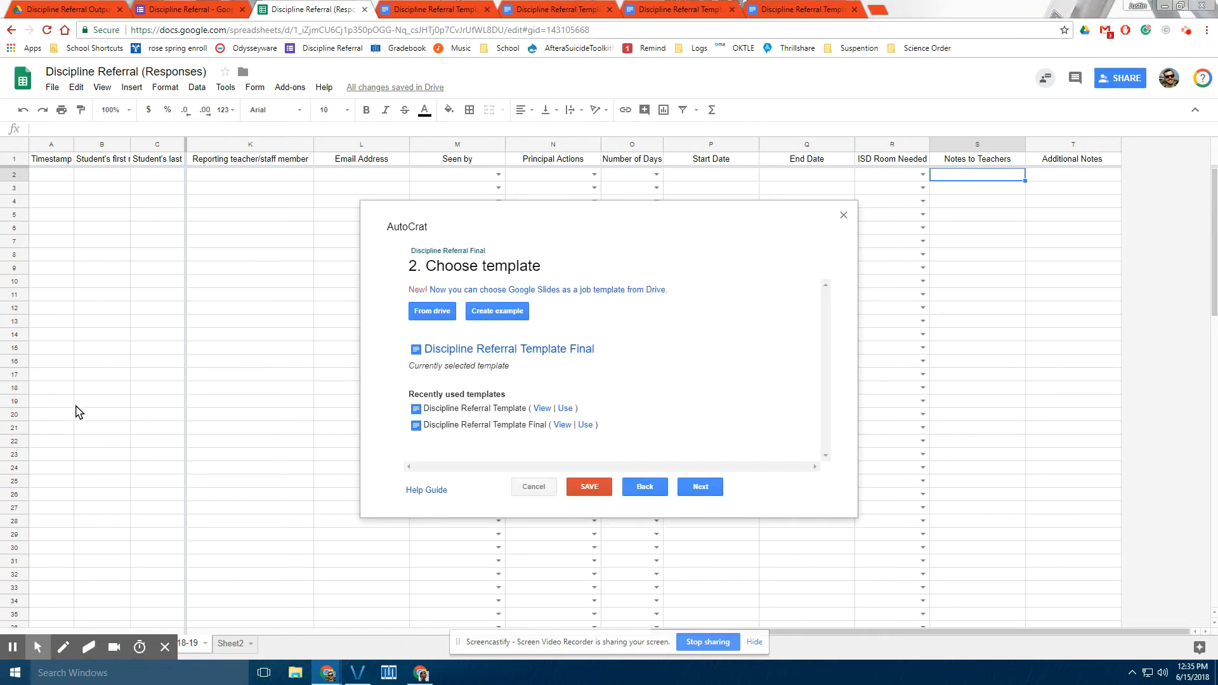
Review the merge tags in the Discipline Referral Template Final document, closing the duplicate template tabs, and return to the merge job
{"action": "left_click", "coordinate": [560, 425]}
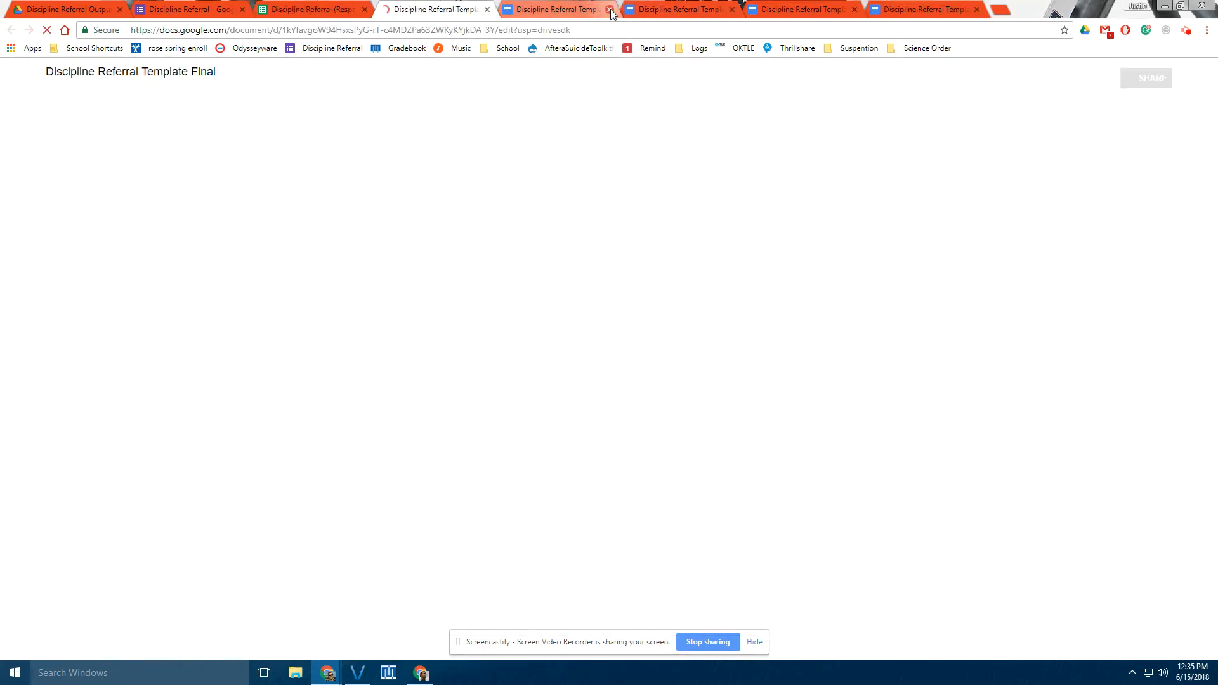
{"action": "left_click", "coordinate": [610, 9]}
{"action": "left_click", "coordinate": [610, 9]}
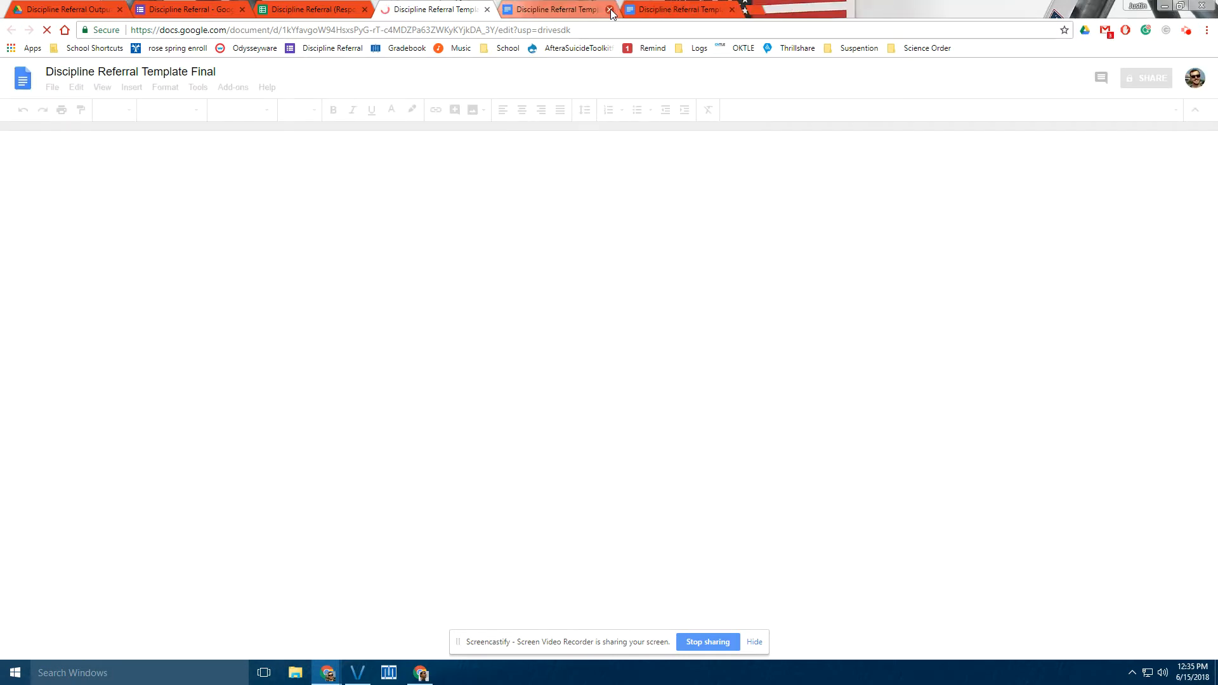
{"action": "left_click", "coordinate": [610, 9]}
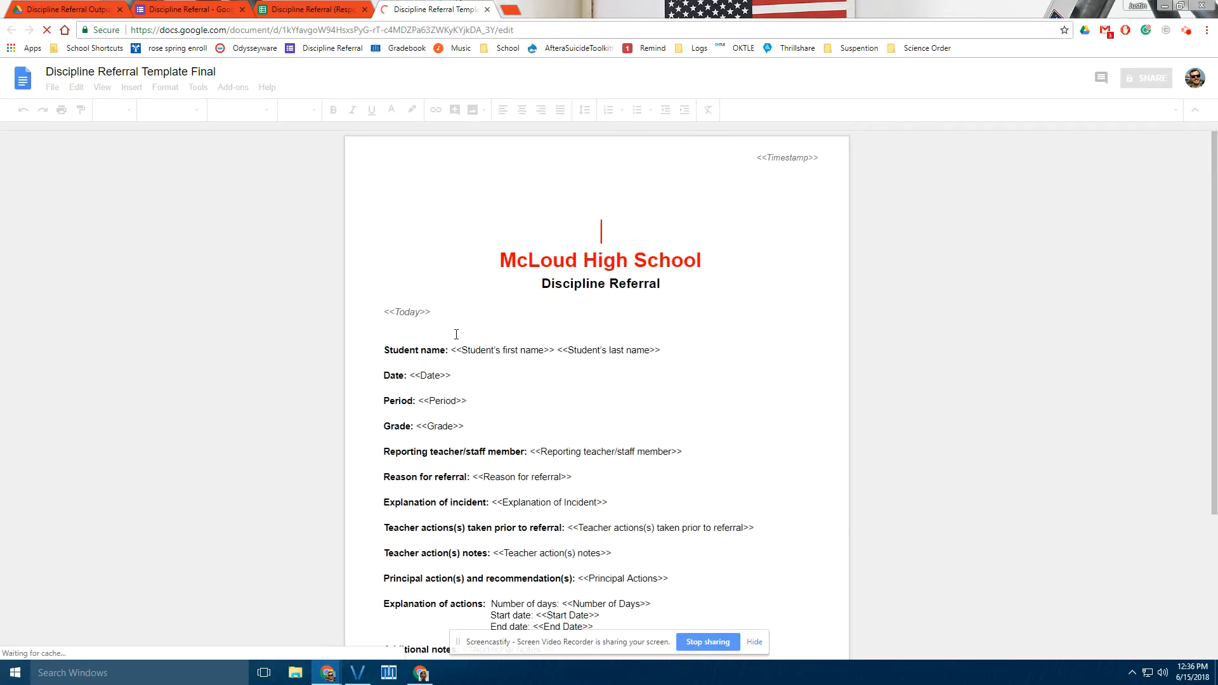
{"action": "scroll", "coordinate": [451, 341], "scroll_direction": "down", "scroll_amount": 1}
{"action": "scroll", "coordinate": [432, 298], "scroll_direction": "down", "scroll_amount": 2}
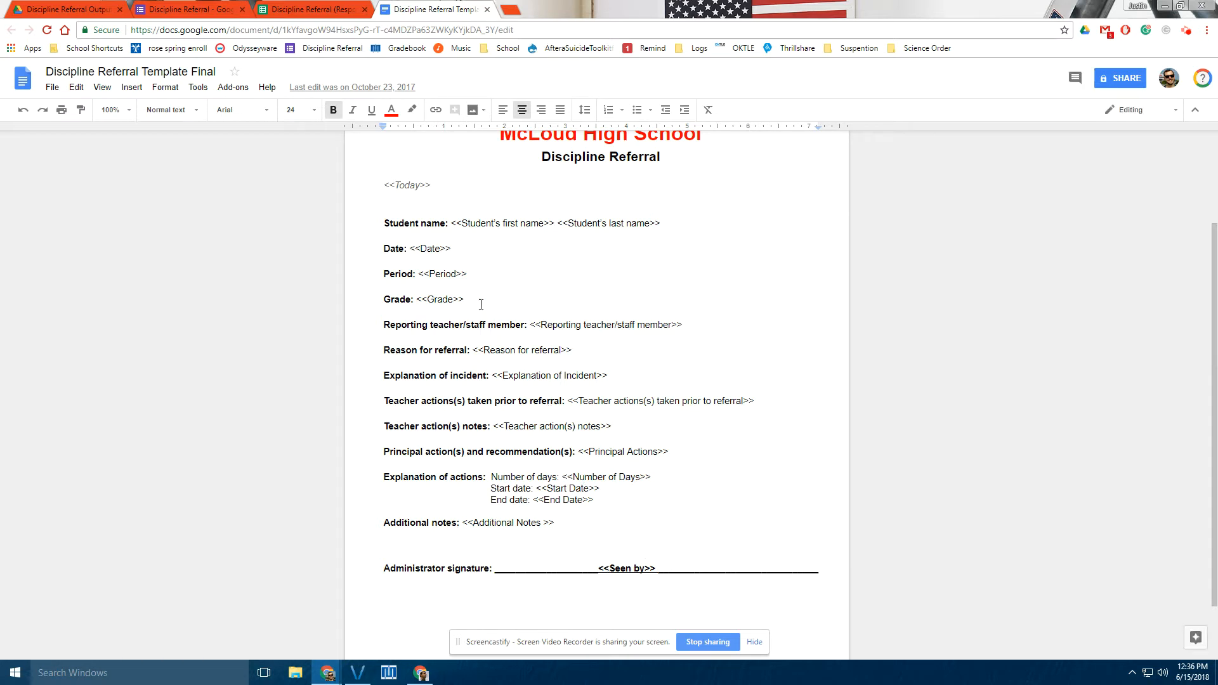
{"action": "scroll", "coordinate": [584, 393], "scroll_direction": "down", "scroll_amount": 1}
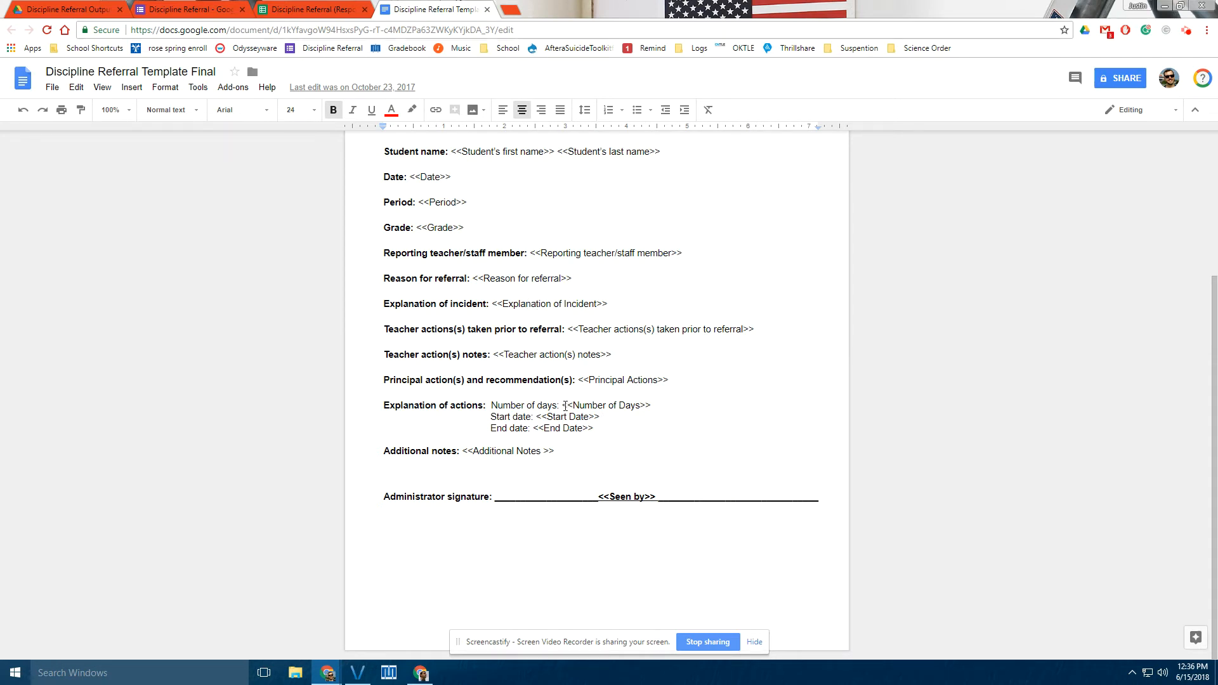
{"action": "left_click", "coordinate": [290, 8]}
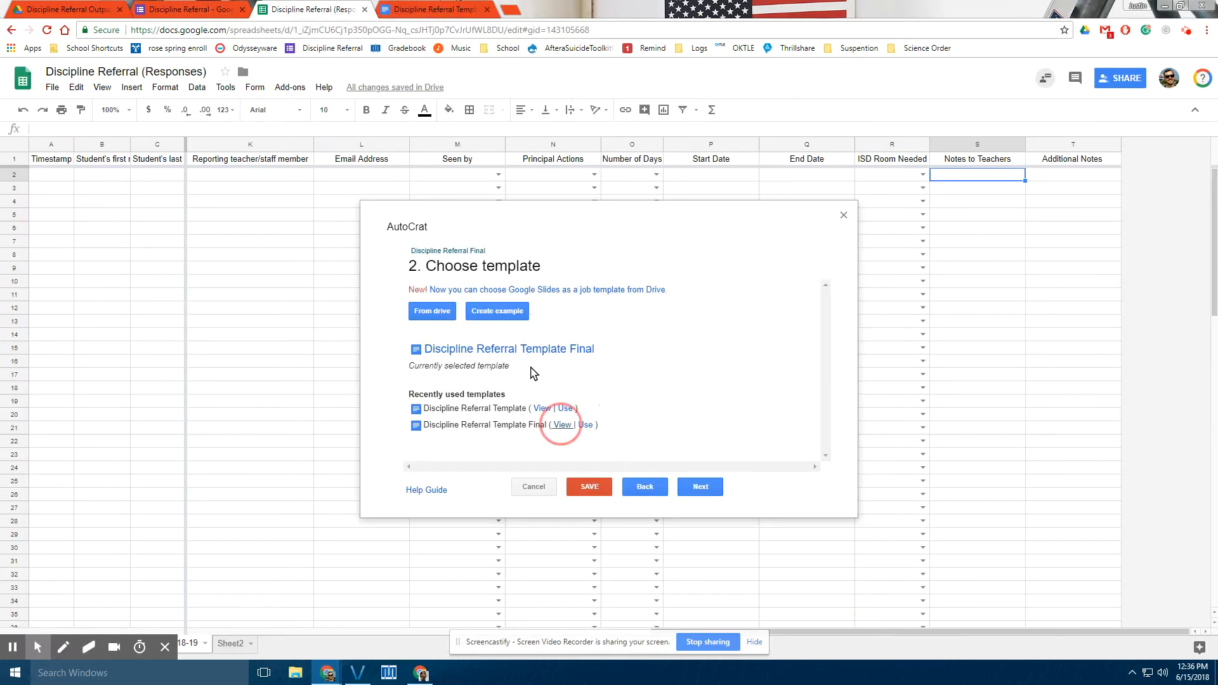
Proceed to mapping source data and map the Today tag to the Date column
{"action": "left_click", "coordinate": [698, 488]}
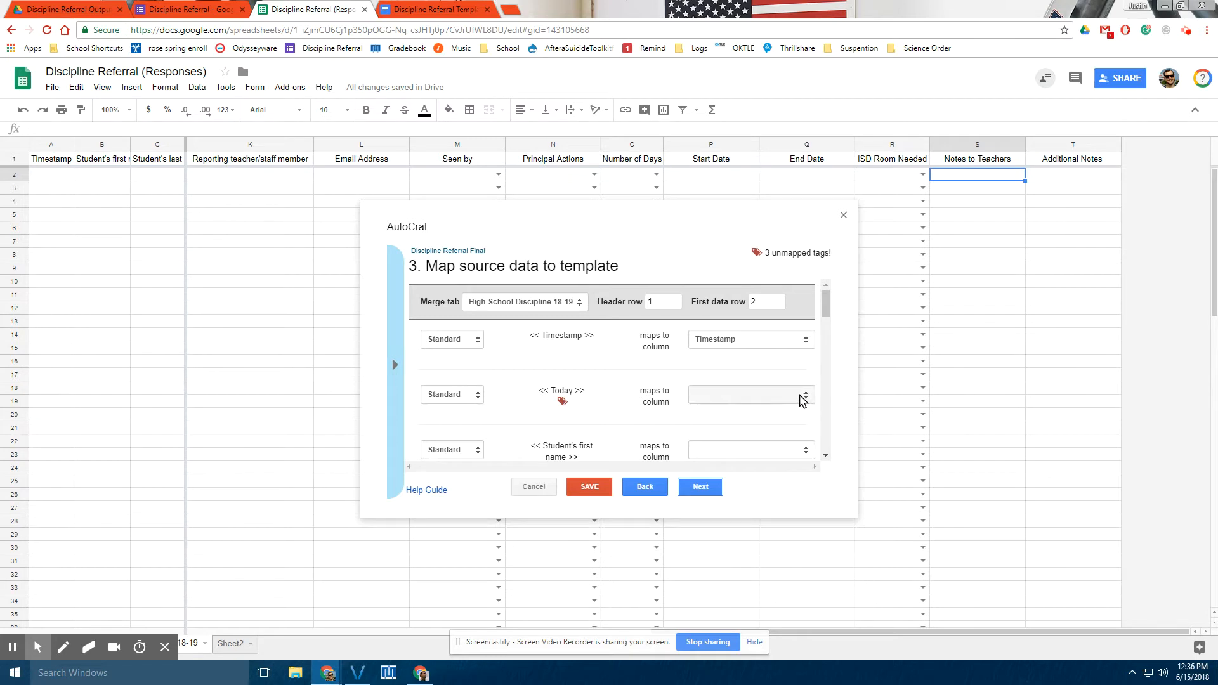
{"action": "left_click", "coordinate": [801, 397]}
{"action": "left_click", "coordinate": [730, 444]}
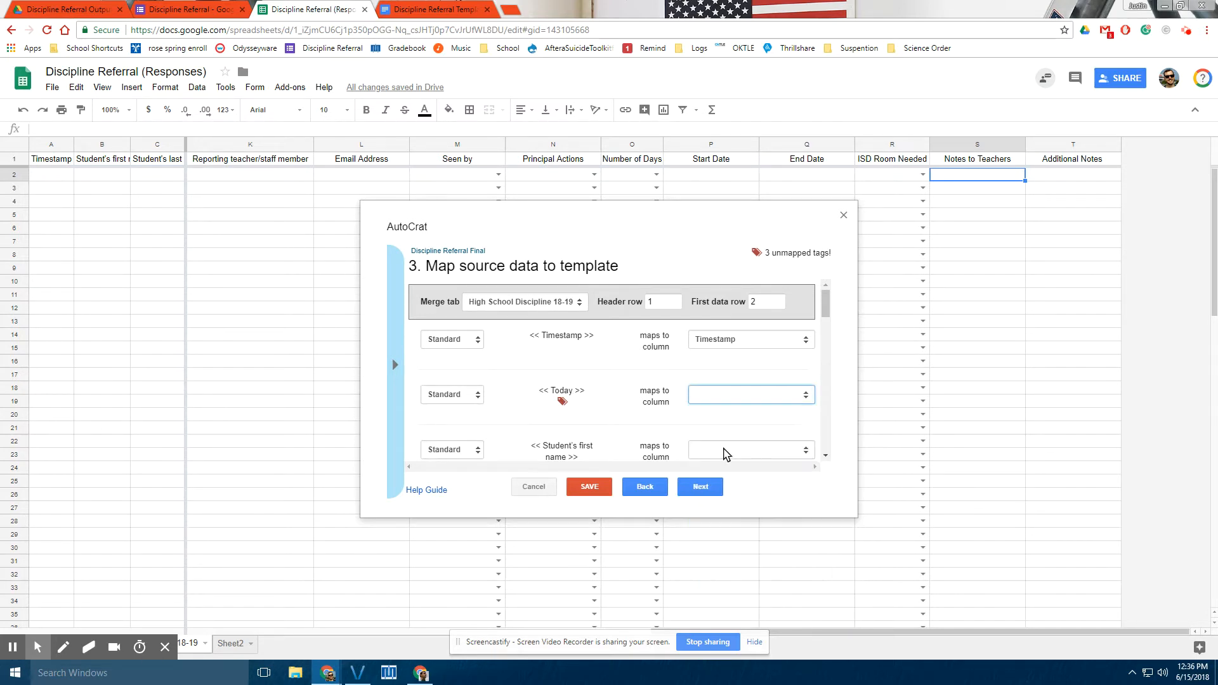
Map the Student's first name and Student's last name tags to their matching columns and complete the data mapping
{"action": "scroll", "coordinate": [616, 398], "scroll_direction": "down", "scroll_amount": 1}
{"action": "left_click", "coordinate": [717, 397]}
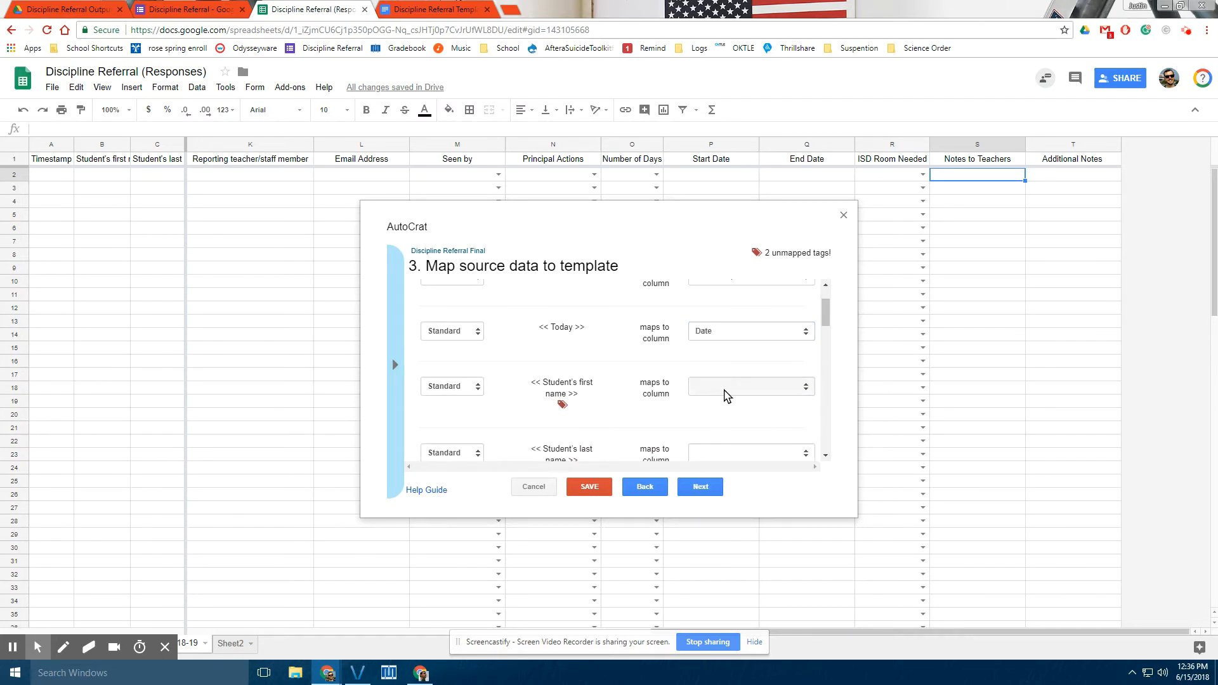
{"action": "left_click", "coordinate": [724, 389]}
{"action": "left_click", "coordinate": [728, 420]}
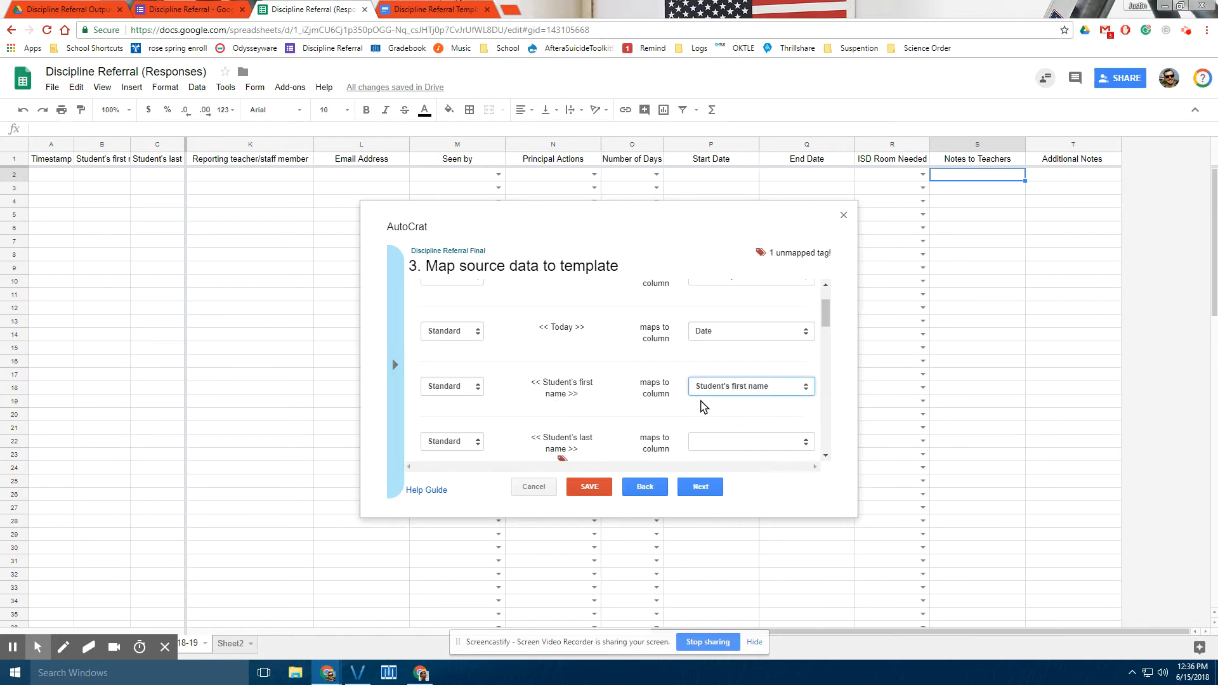
{"action": "scroll", "coordinate": [614, 358], "scroll_direction": "down", "scroll_amount": 1}
{"action": "left_click", "coordinate": [730, 378]}
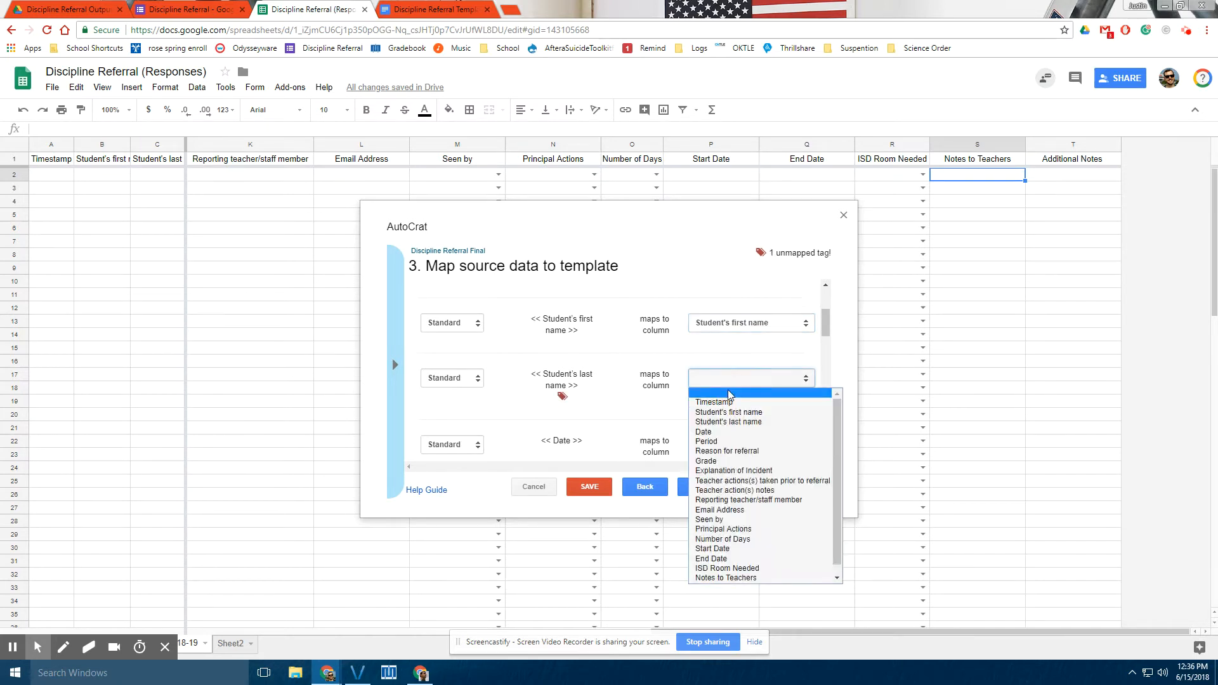
{"action": "left_click", "coordinate": [717, 421]}
{"action": "scroll", "coordinate": [635, 375], "scroll_direction": "down", "scroll_amount": 5}
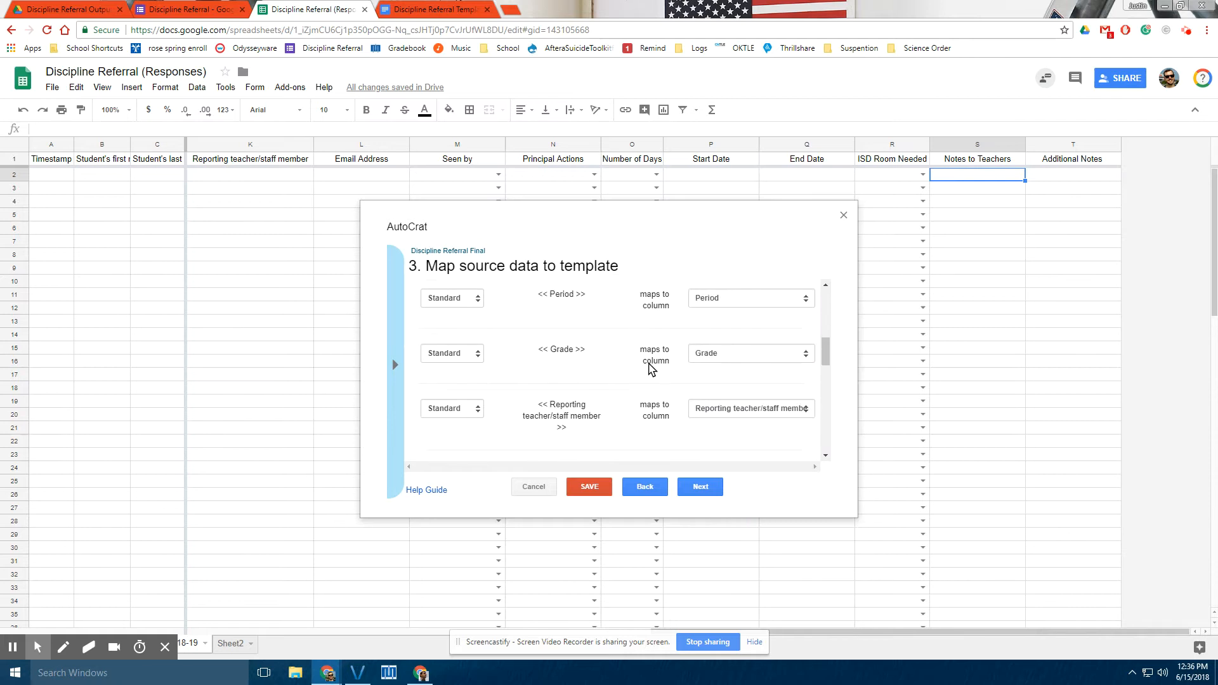
{"action": "scroll", "coordinate": [634, 380], "scroll_direction": "down", "scroll_amount": 8}
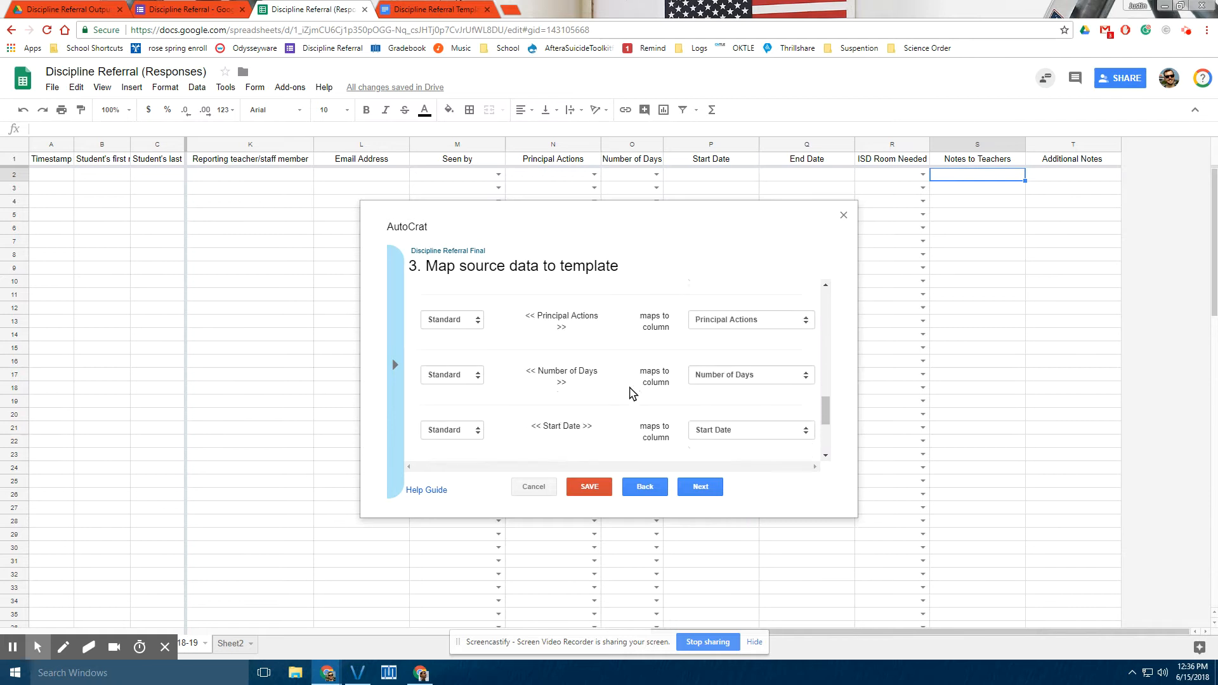
{"action": "left_click", "coordinate": [715, 484]}
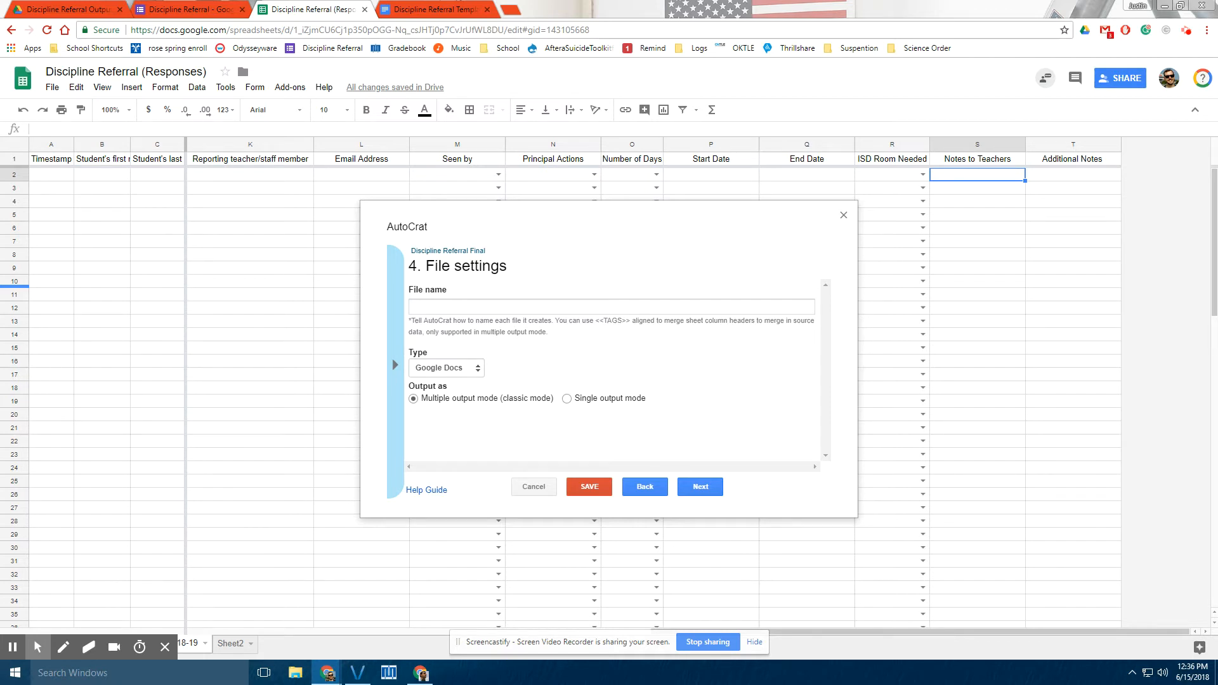
Paste the output file name, ending in "for <<Student's last name>>, <<Student's first name>> <<Date>>, Period: <<Period>>, Grade: <<Grade>>"
{"action": "left_click", "coordinate": [470, 307]}
{"action": "key", "text": "ctrl+v"}
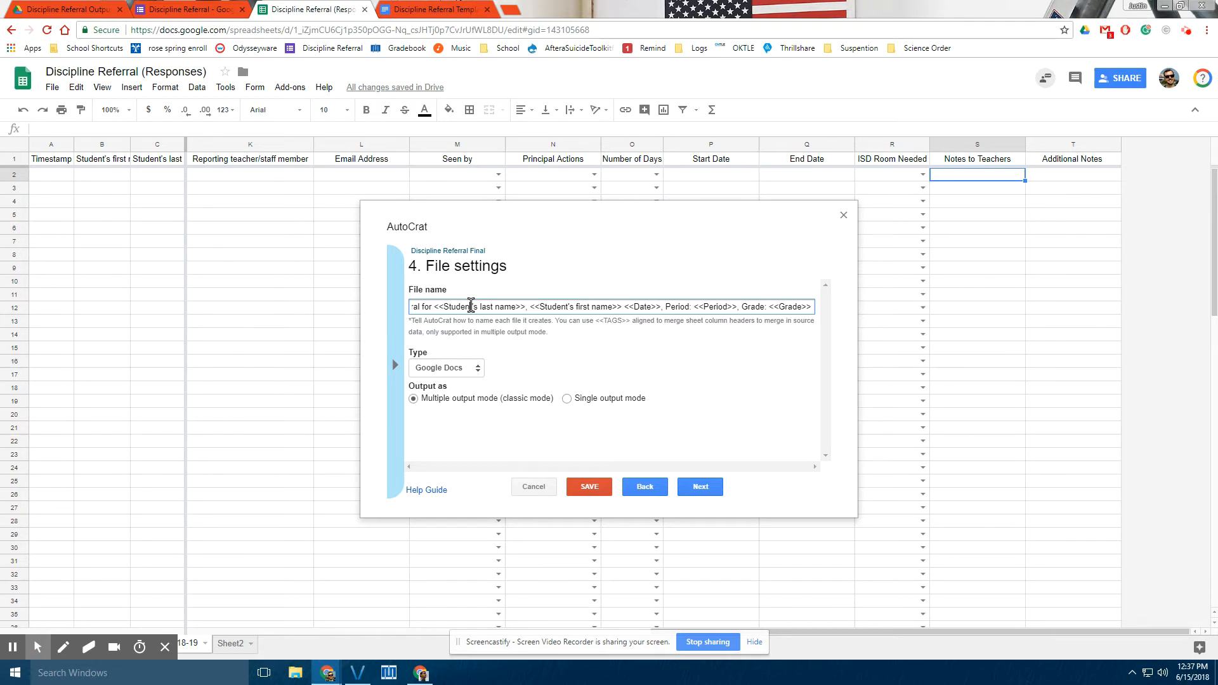
{"action": "left_click", "coordinate": [698, 487]}
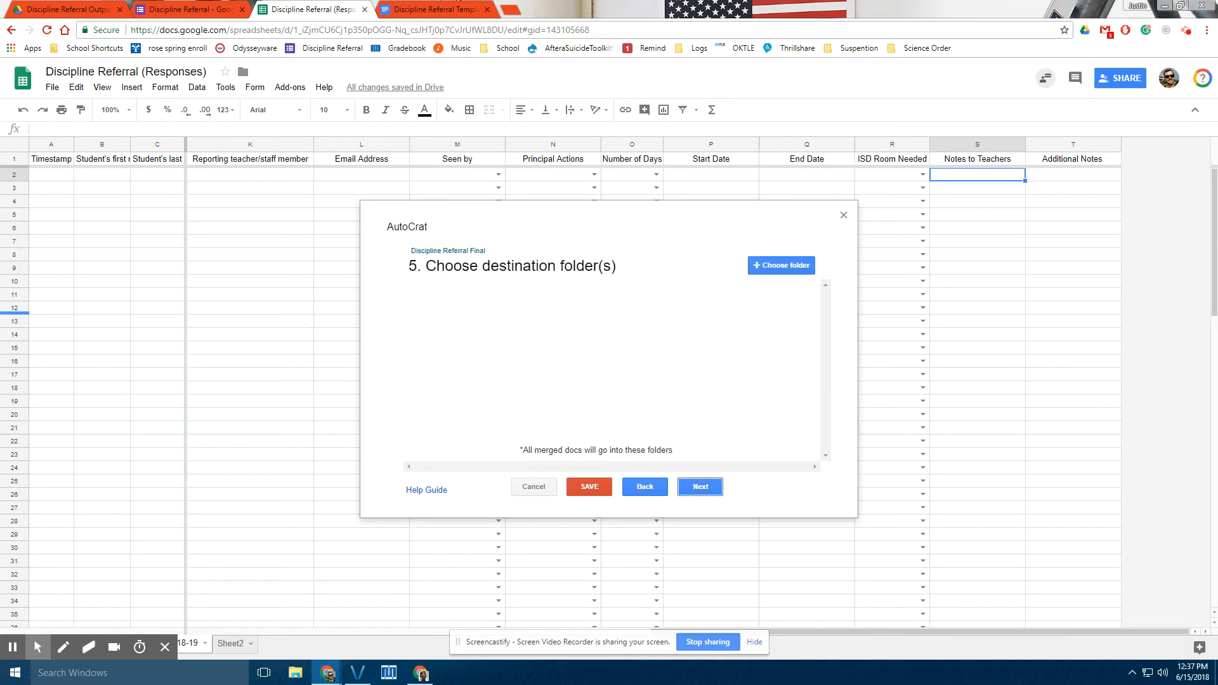
{"action": "left_click", "coordinate": [764, 269]}
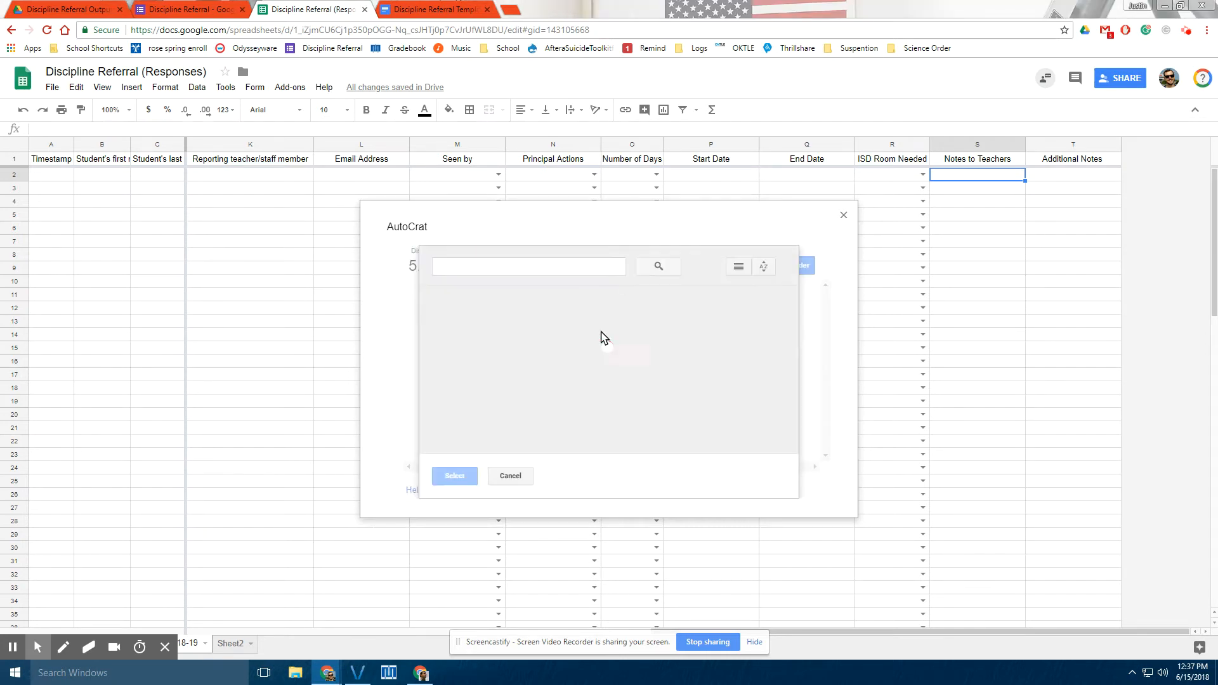
{"action": "left_click", "coordinate": [618, 375]}
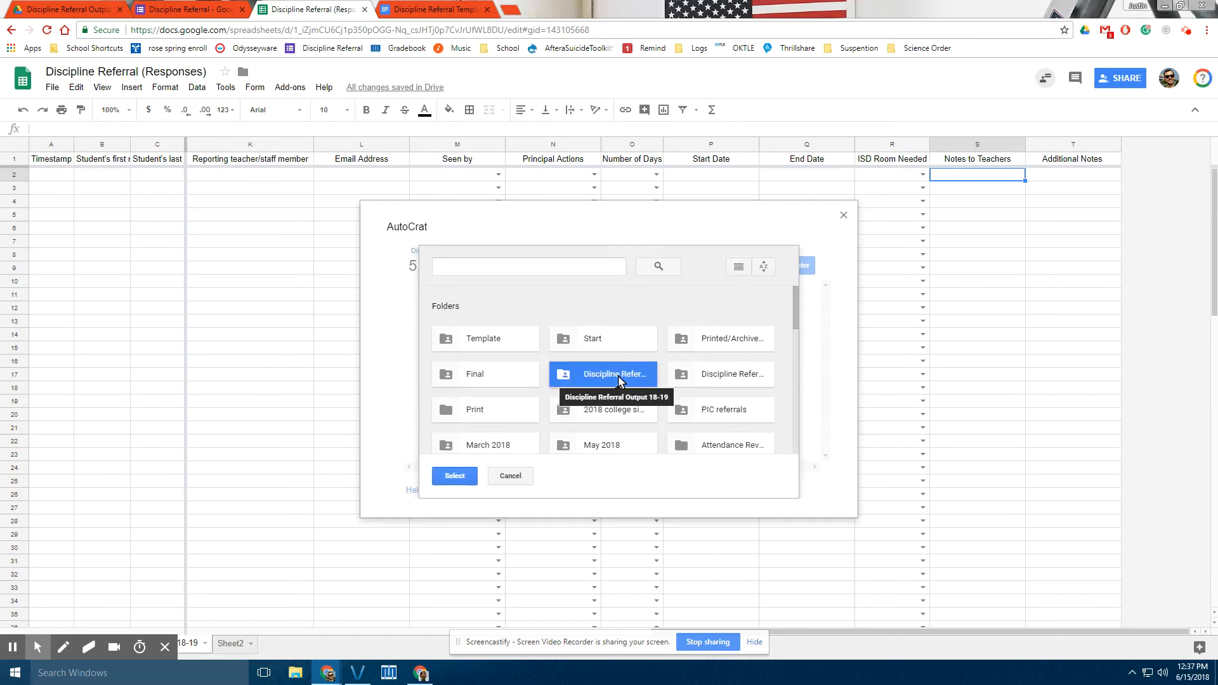
{"action": "left_click", "coordinate": [466, 476]}
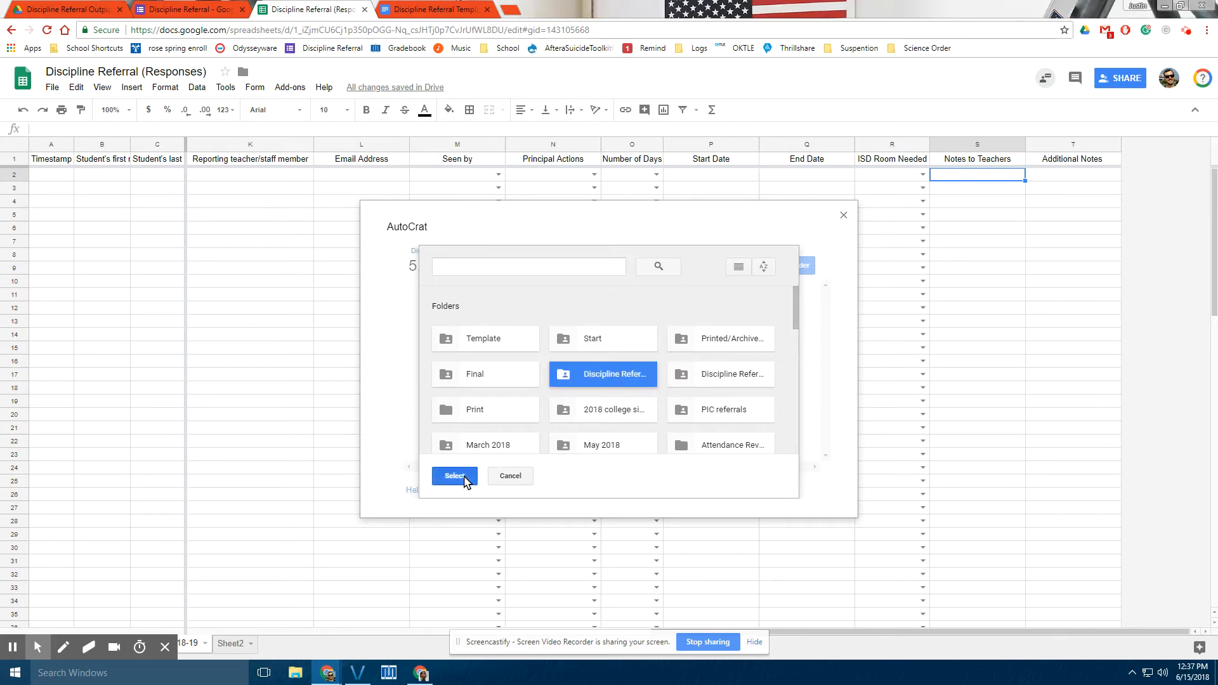
{"action": "left_click", "coordinate": [573, 304]}
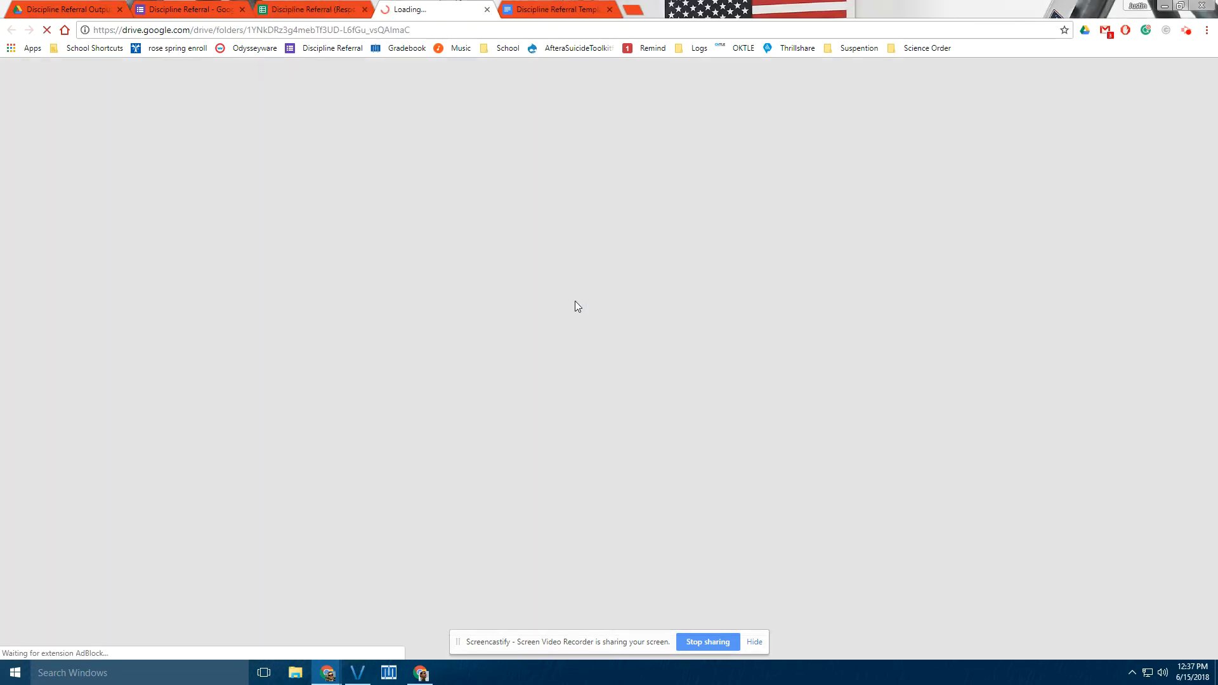
{"action": "left_click", "coordinate": [488, 9]}
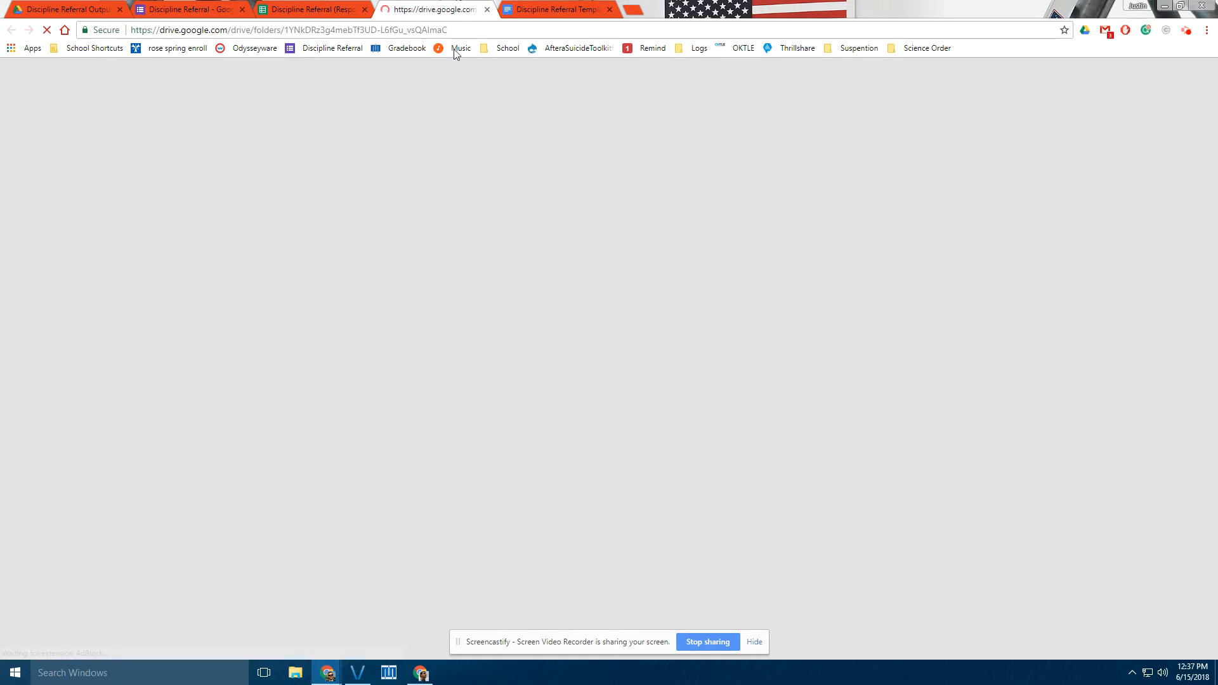
{"action": "left_click", "coordinate": [308, 10]}
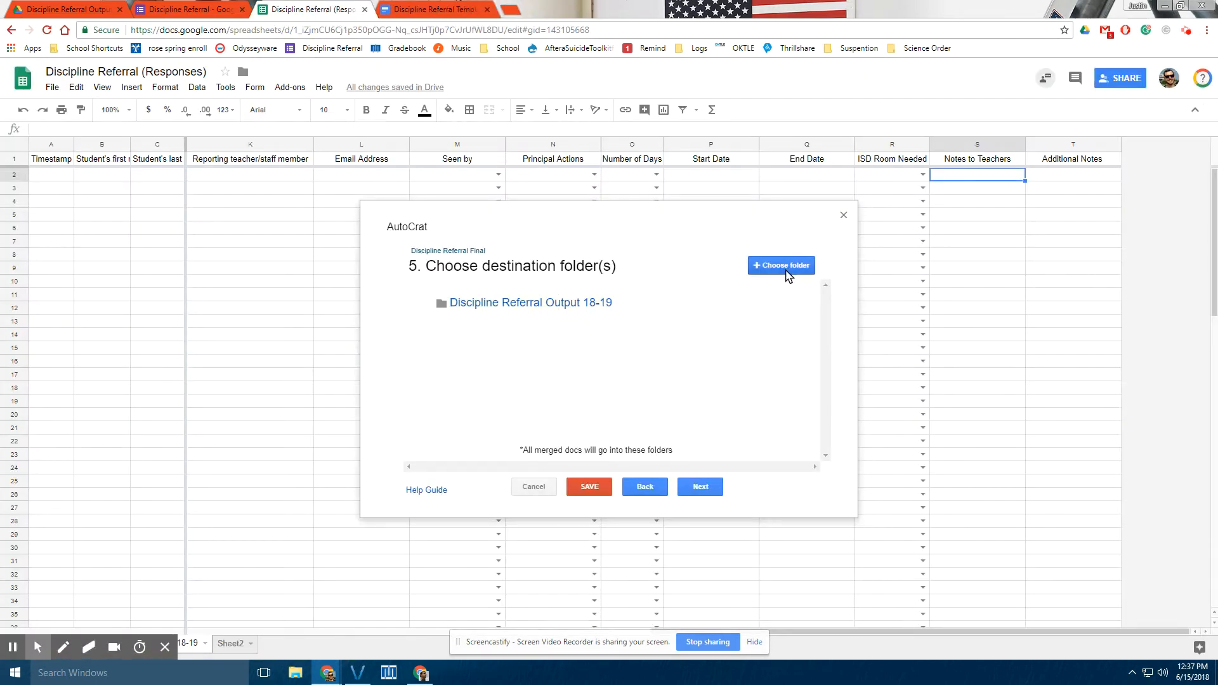
{"action": "left_click", "coordinate": [761, 305]}
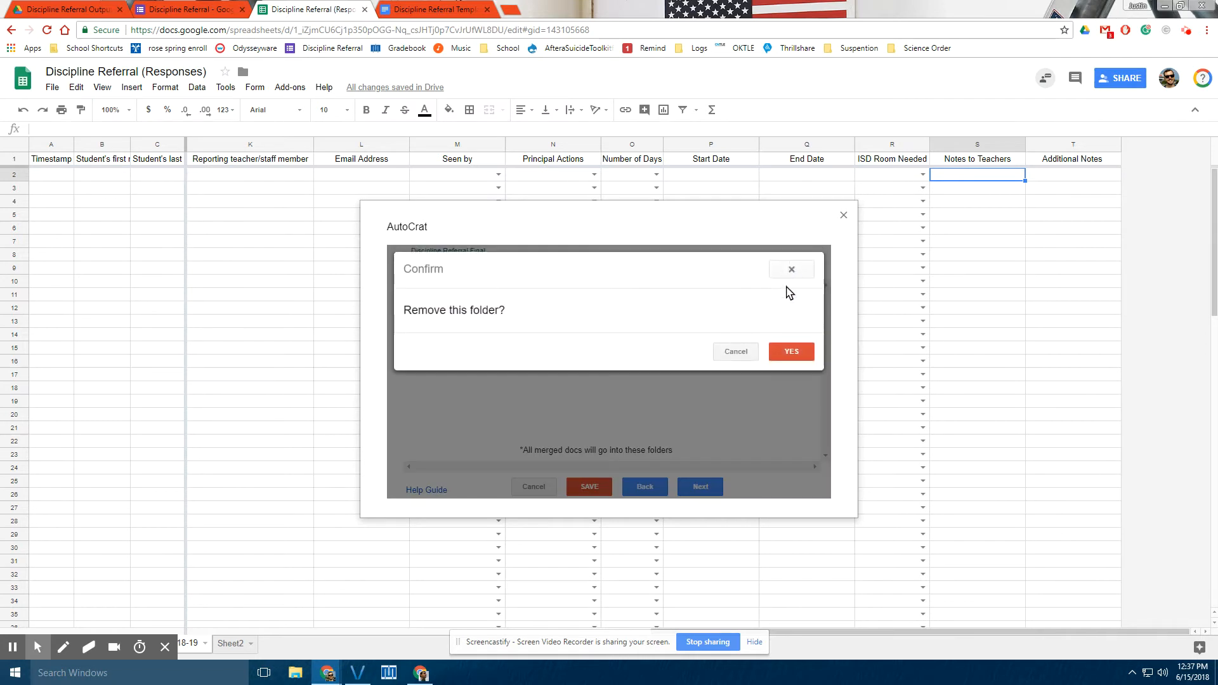
{"action": "left_click", "coordinate": [790, 351]}
Set the Final subfolder of Discipline Referral Output 18-19 as the job's destination folder
{"action": "left_click", "coordinate": [782, 260]}
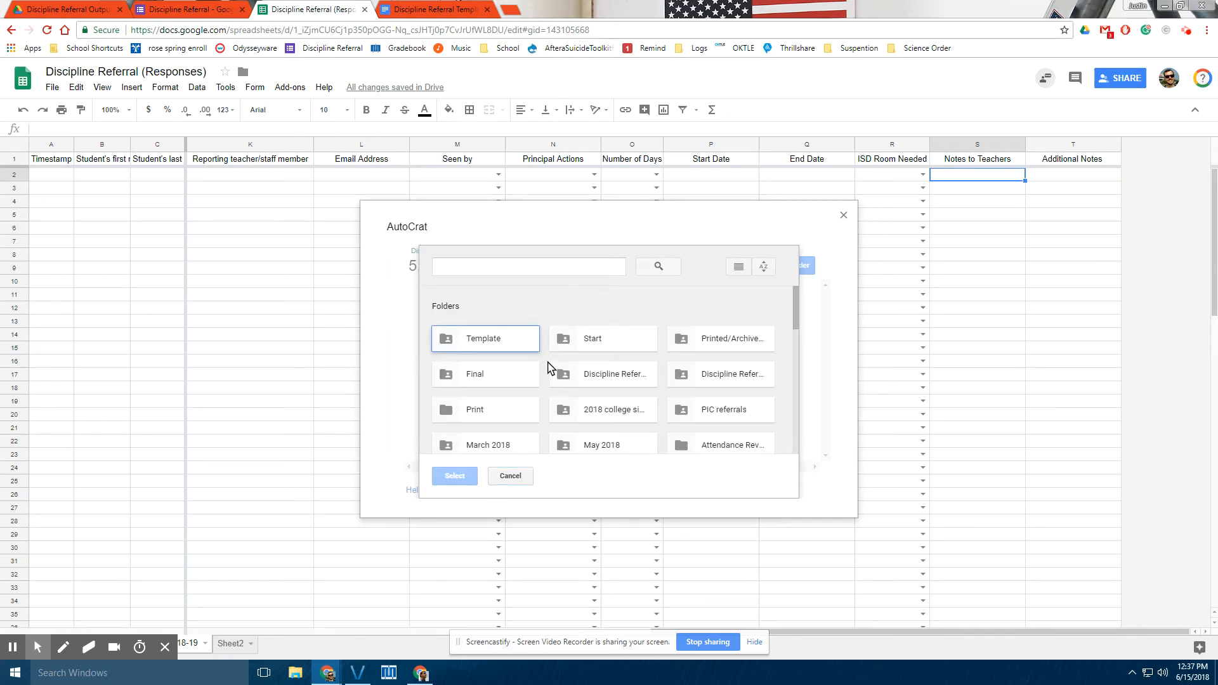
{"action": "double_click", "coordinate": [597, 371]}
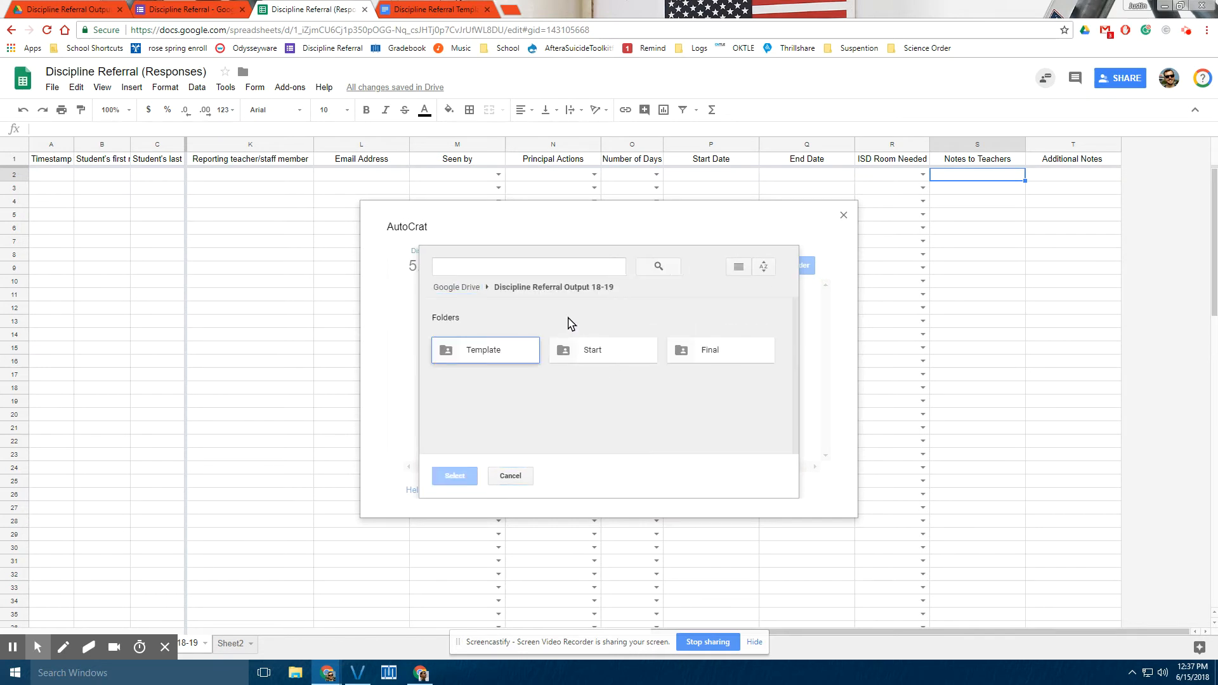
{"action": "double_click", "coordinate": [700, 349]}
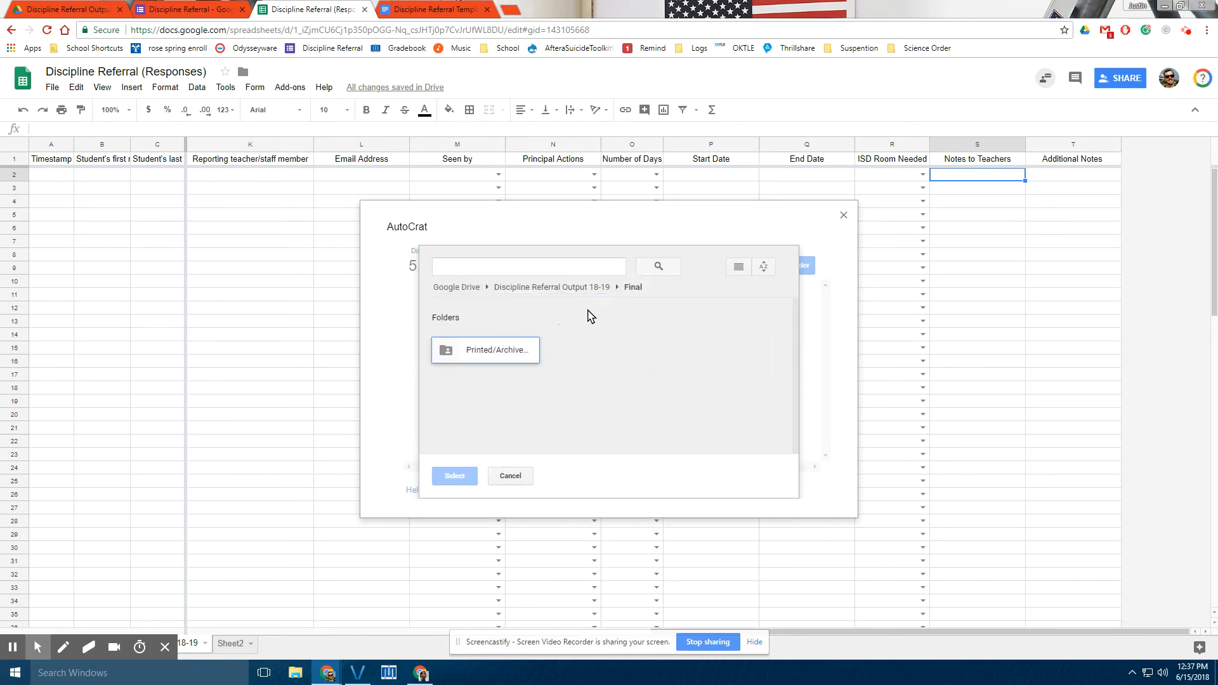
{"action": "left_click", "coordinate": [564, 287]}
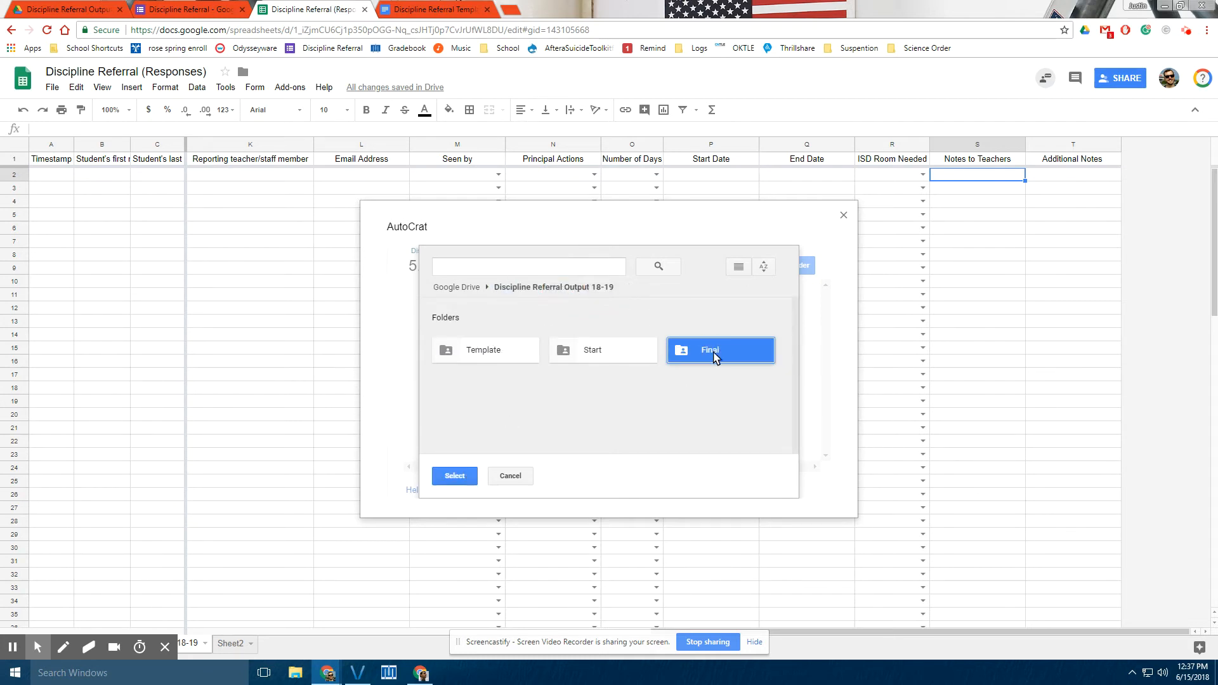
{"action": "left_click", "coordinate": [460, 479]}
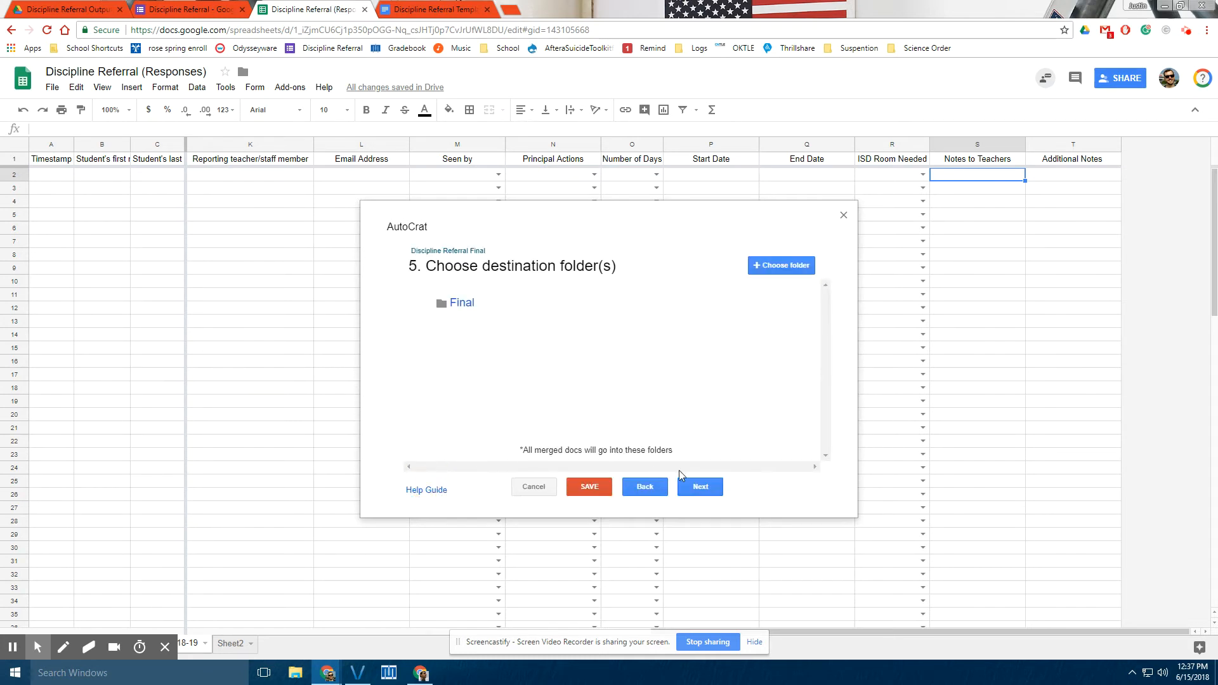
{"action": "left_click", "coordinate": [701, 487]}
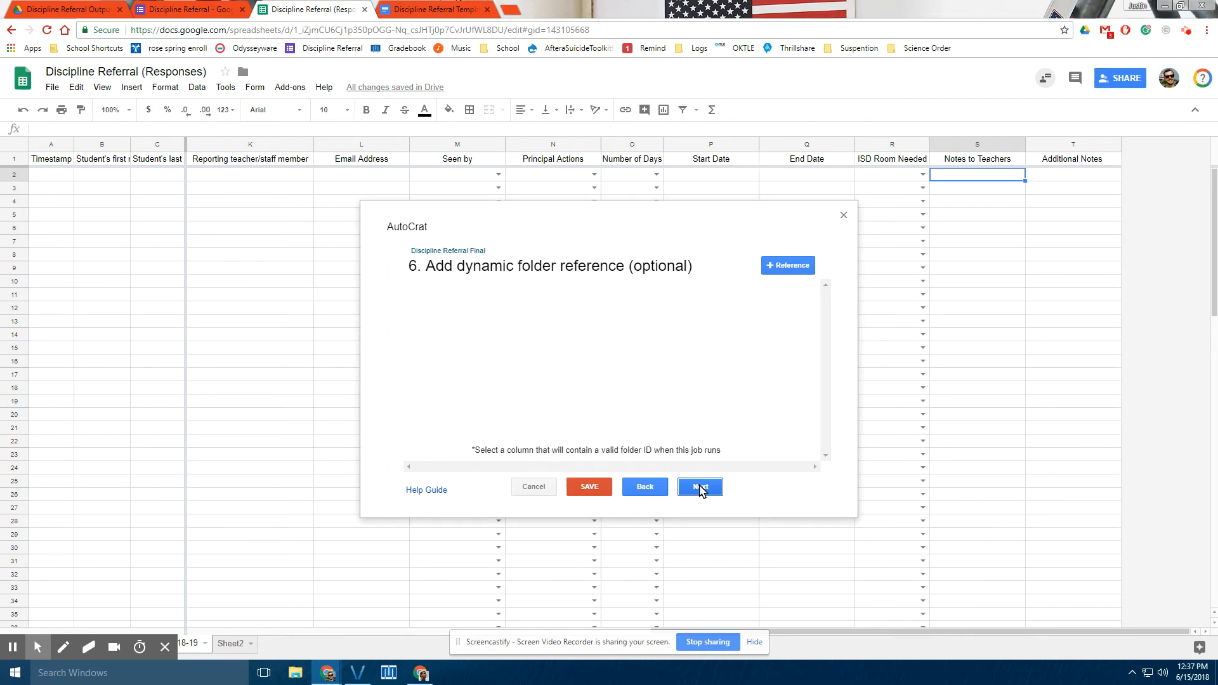
Skip the dynamic folder reference and add a merge condition requiring the Seen by column to equal NOT NULL
{"action": "left_click", "coordinate": [700, 487]}
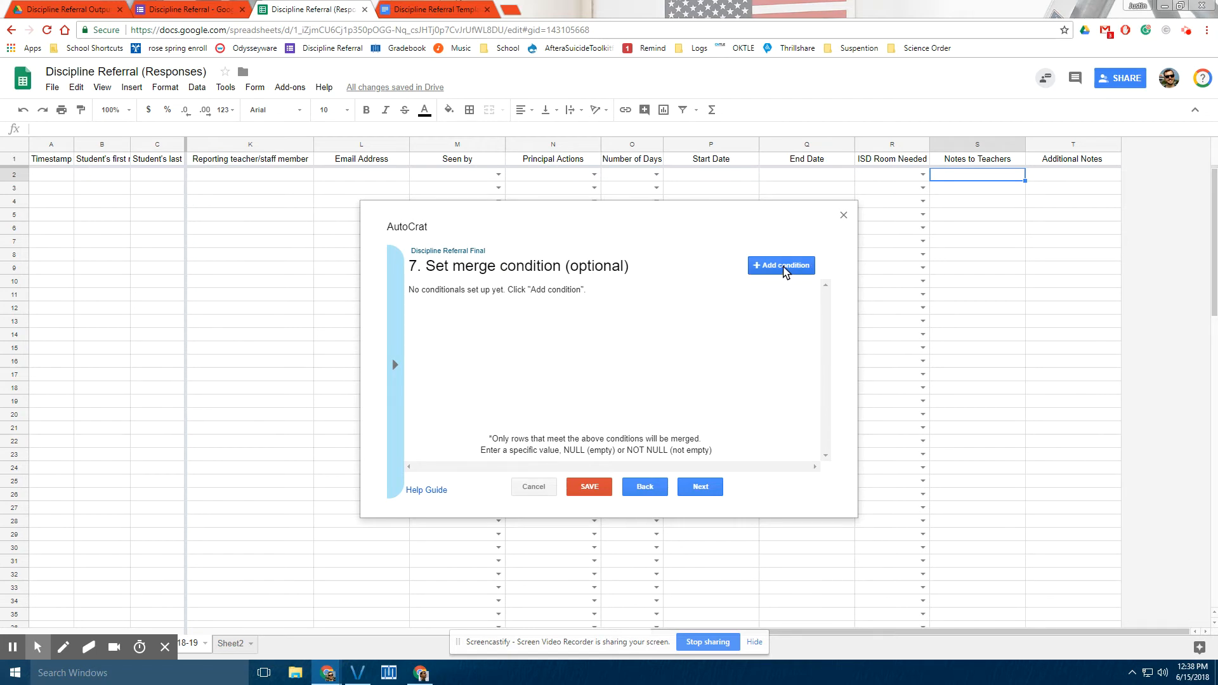
{"action": "left_click", "coordinate": [786, 271]}
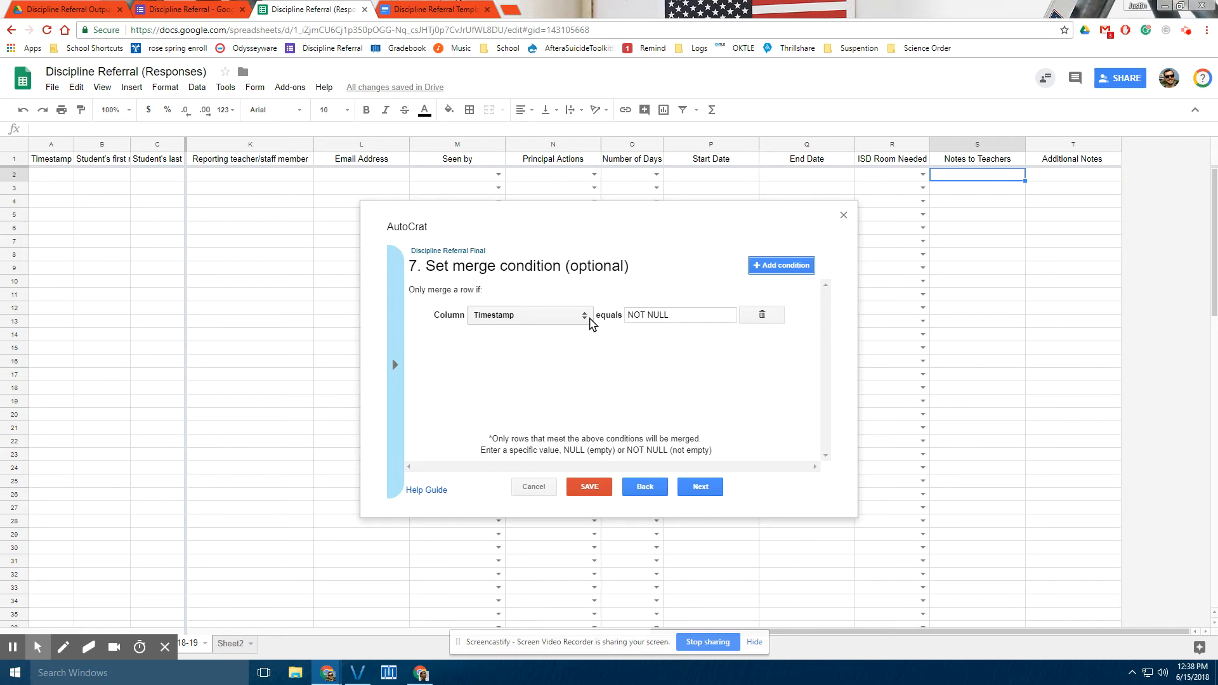
{"action": "left_click", "coordinate": [587, 317]}
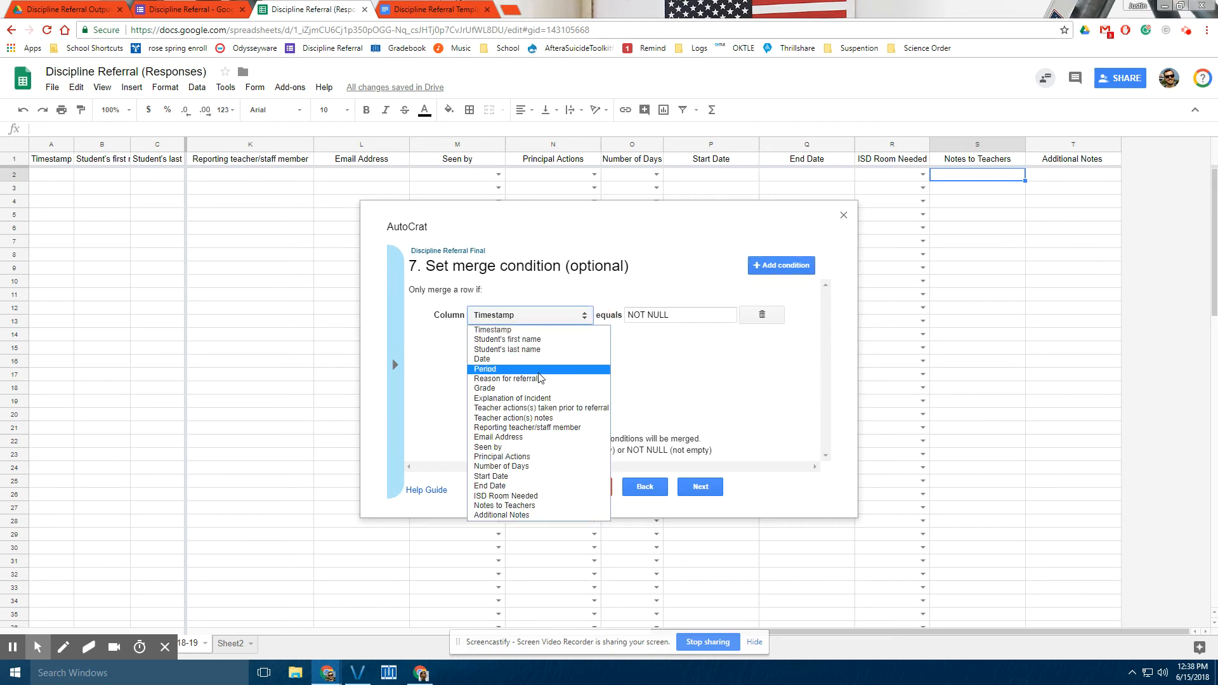
{"action": "left_click", "coordinate": [526, 447]}
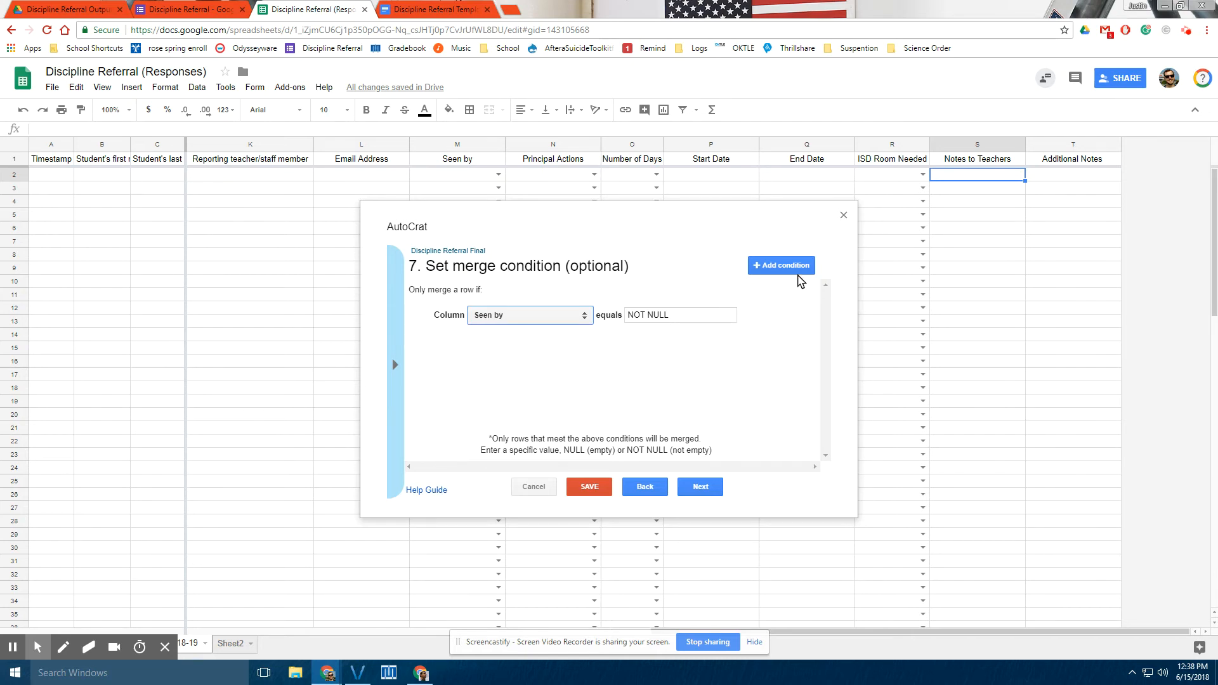
Add a second merge condition requiring the Principal Actions column to equal NOT NULL, and proceed to the sharing settings
{"action": "left_click", "coordinate": [790, 270]}
{"action": "left_click", "coordinate": [583, 350]}
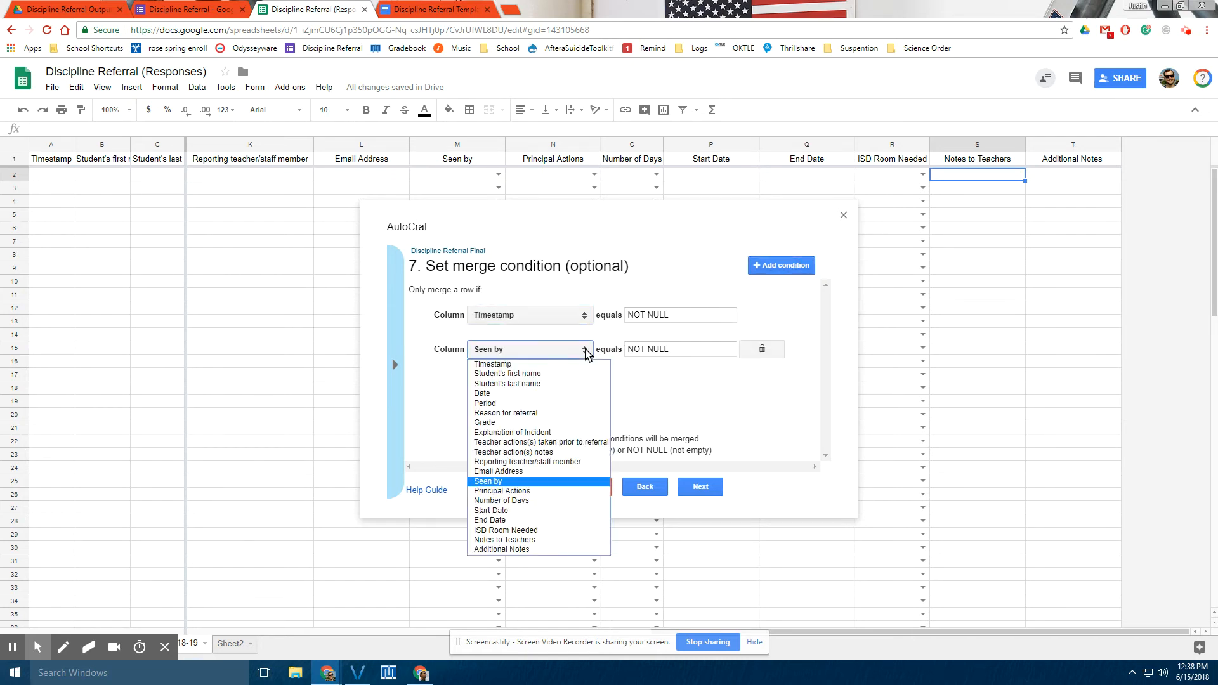
{"action": "left_click", "coordinate": [584, 317]}
{"action": "left_click", "coordinate": [585, 317]}
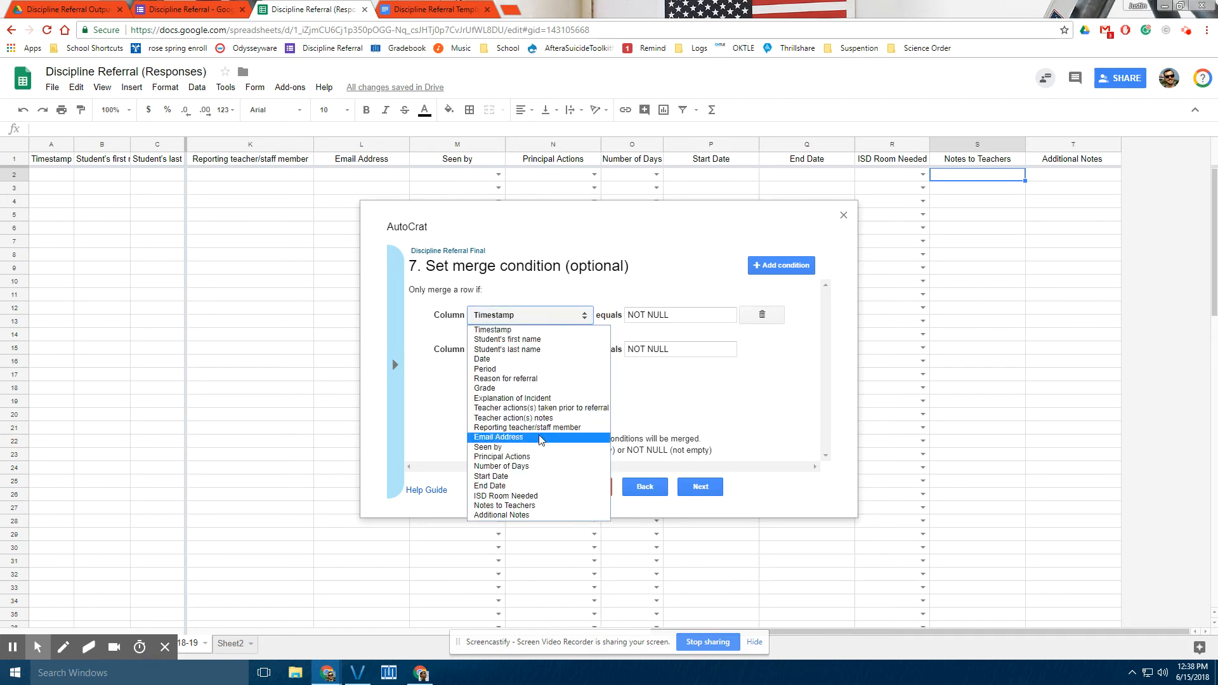
{"action": "left_click", "coordinate": [532, 458]}
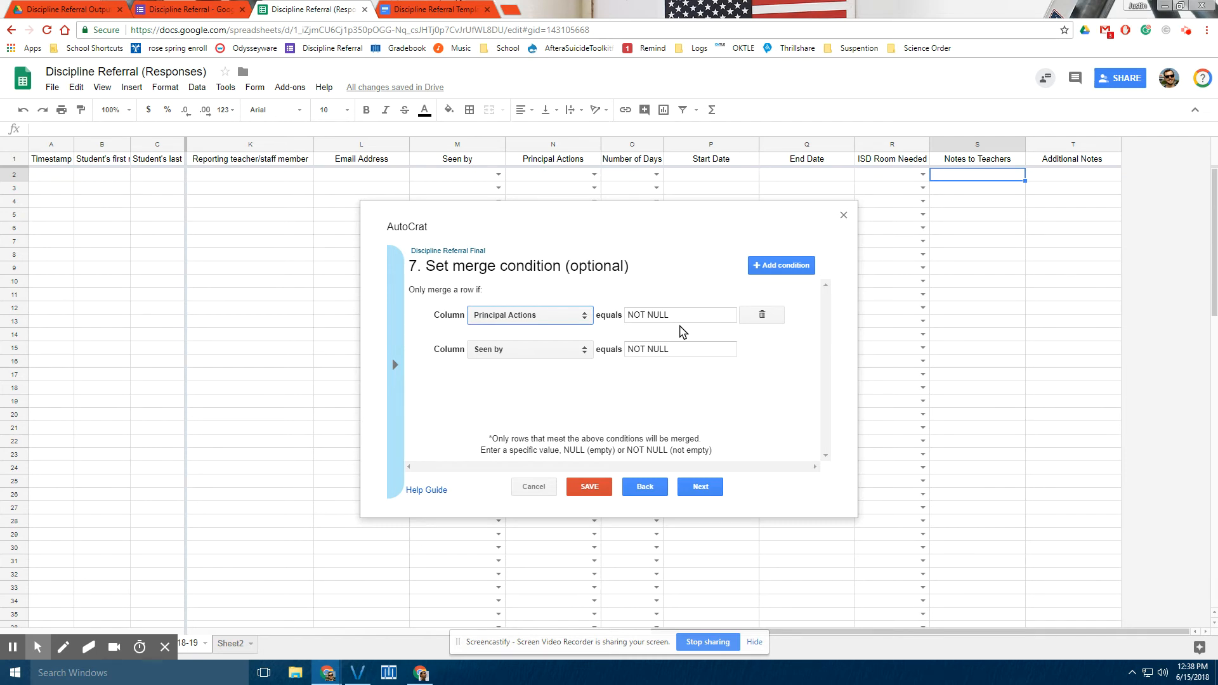
{"action": "left_click", "coordinate": [698, 490]}
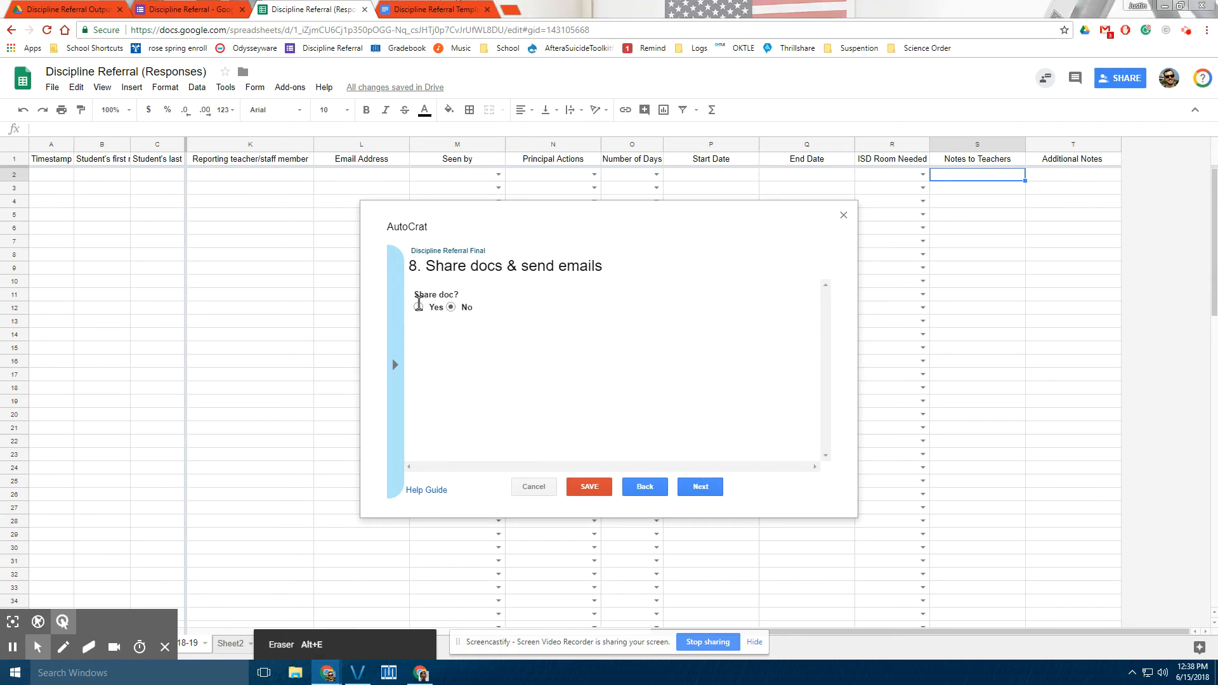
Enable document sharing and paste the recipient's e-mail address into the To field
{"action": "left_click", "coordinate": [419, 307]}
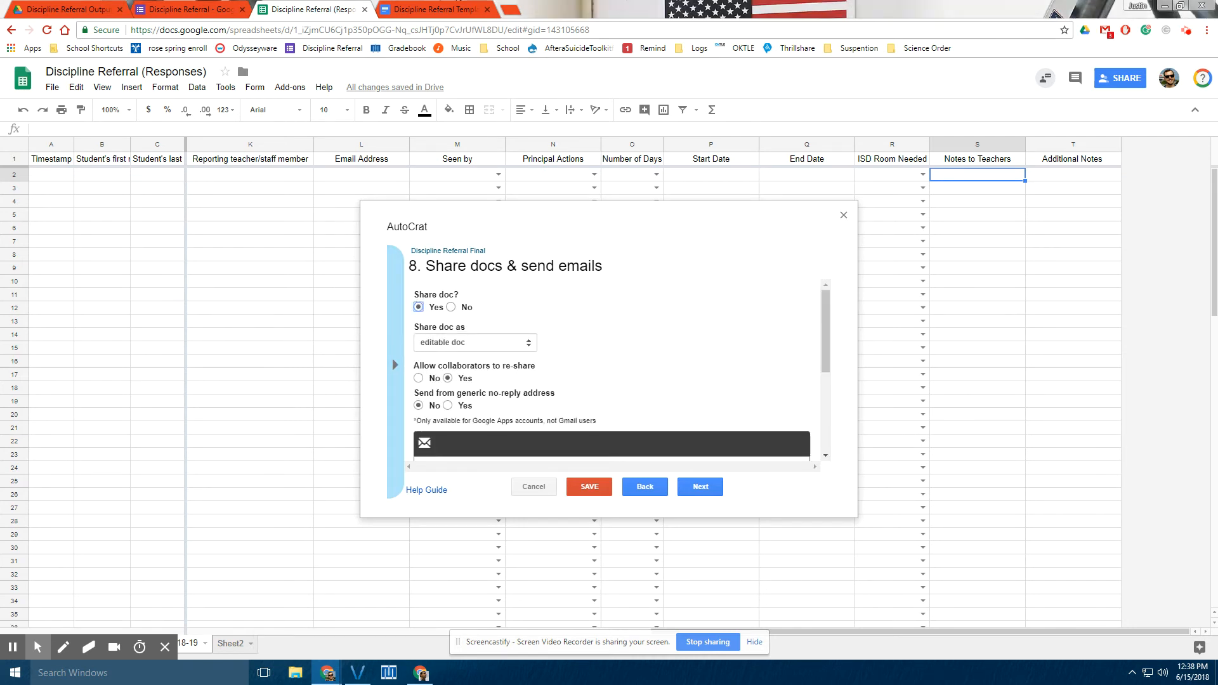
{"action": "scroll", "coordinate": [671, 332], "scroll_direction": "down", "scroll_amount": 1}
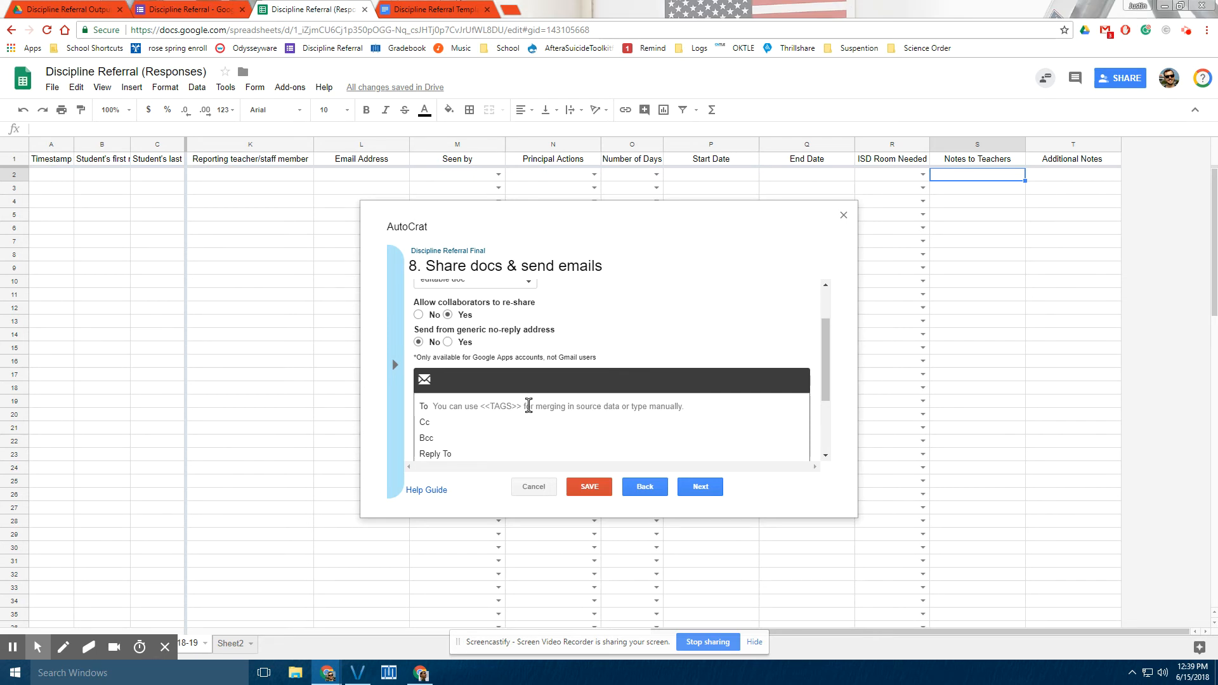
{"action": "left_click", "coordinate": [529, 406]}
{"action": "key", "text": "ctrl+v"}
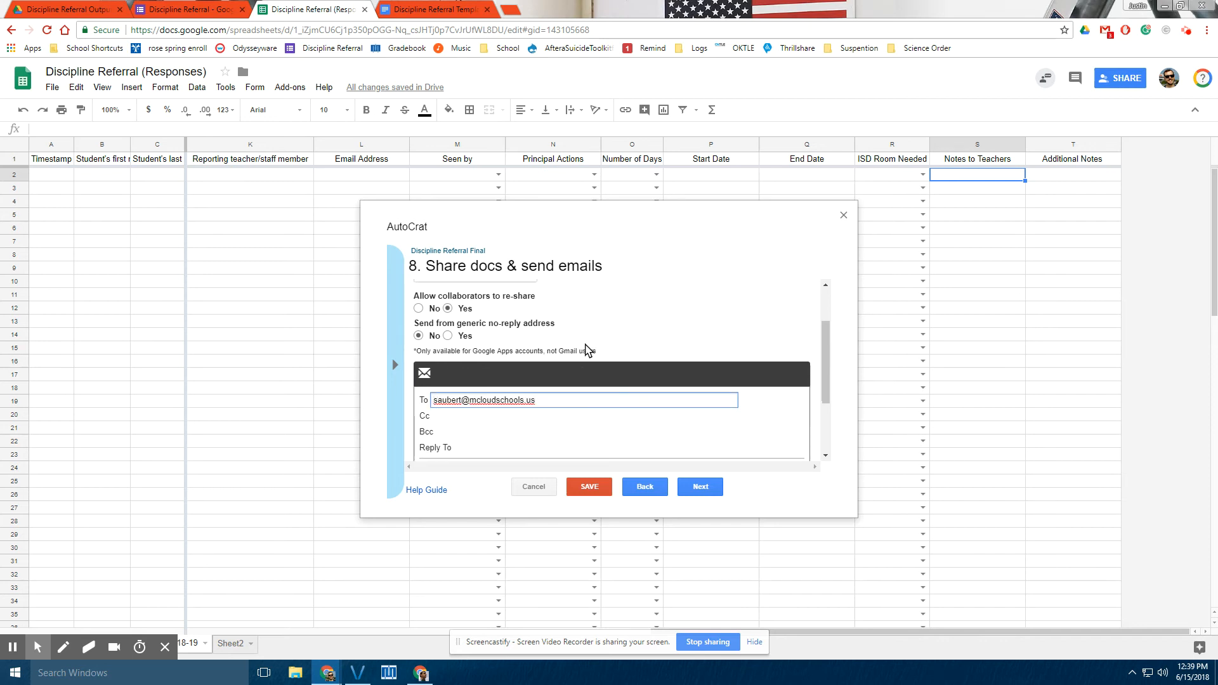
Set the email subject to "Discipline Referral Complete" and paste the message with the student name, date, grade, period and reason tags, then continue
{"action": "scroll", "coordinate": [587, 351], "scroll_direction": "down", "scroll_amount": 3}
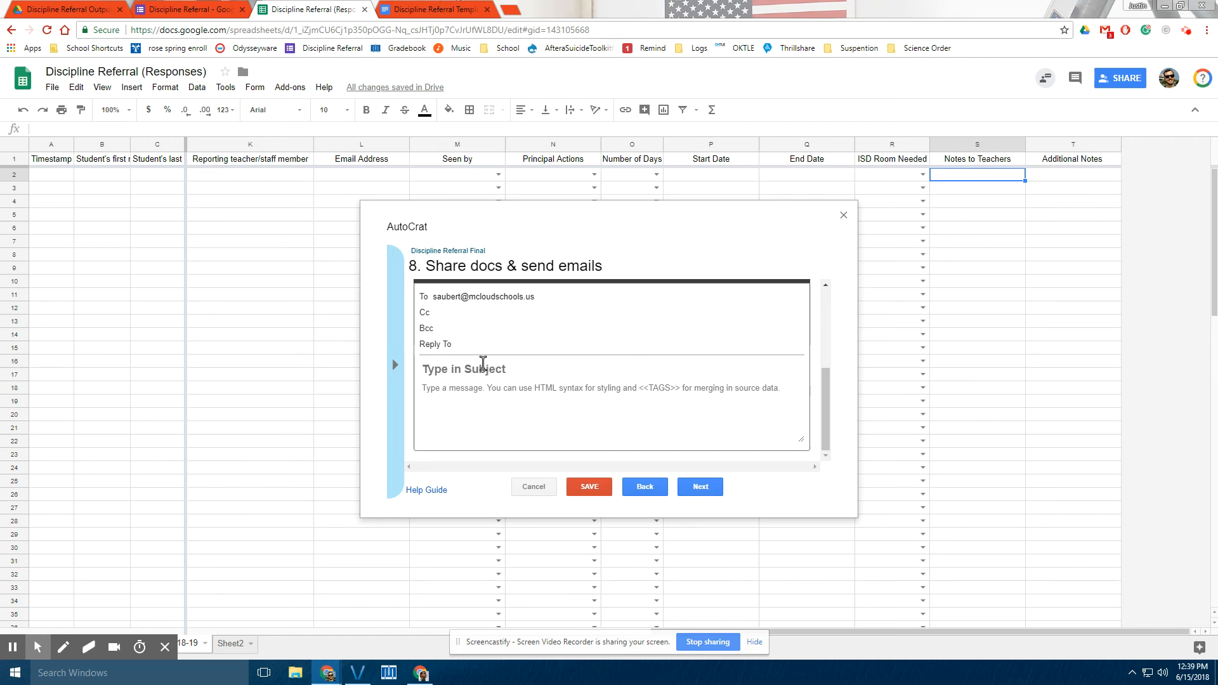
{"action": "left_click", "coordinate": [484, 365]}
{"action": "type", "text": "Discipline Referral Complete"}
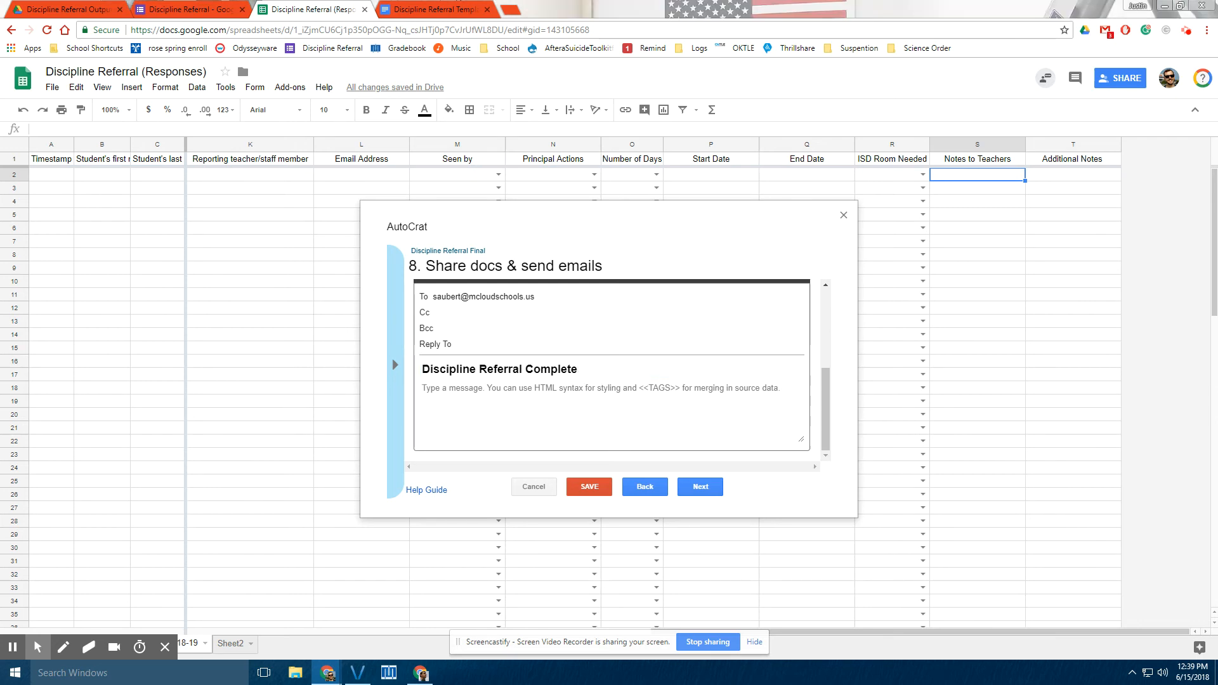
{"action": "left_click", "coordinate": [484, 387]}
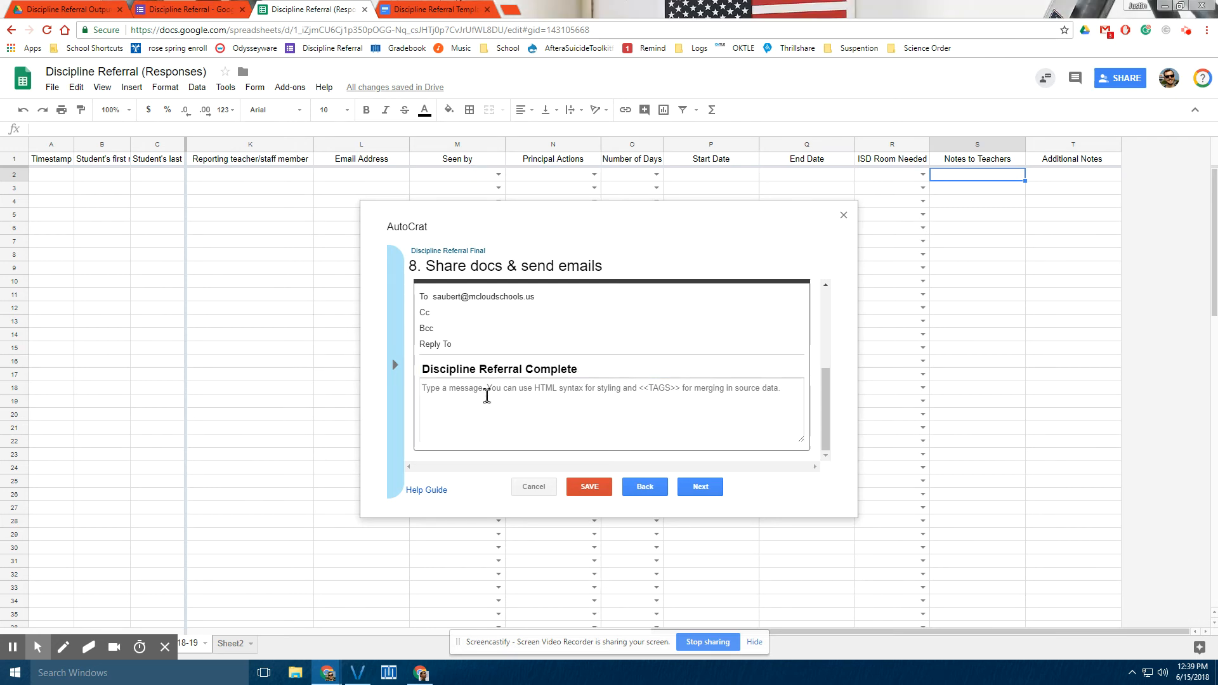
{"action": "key", "text": "ctrl+v"}
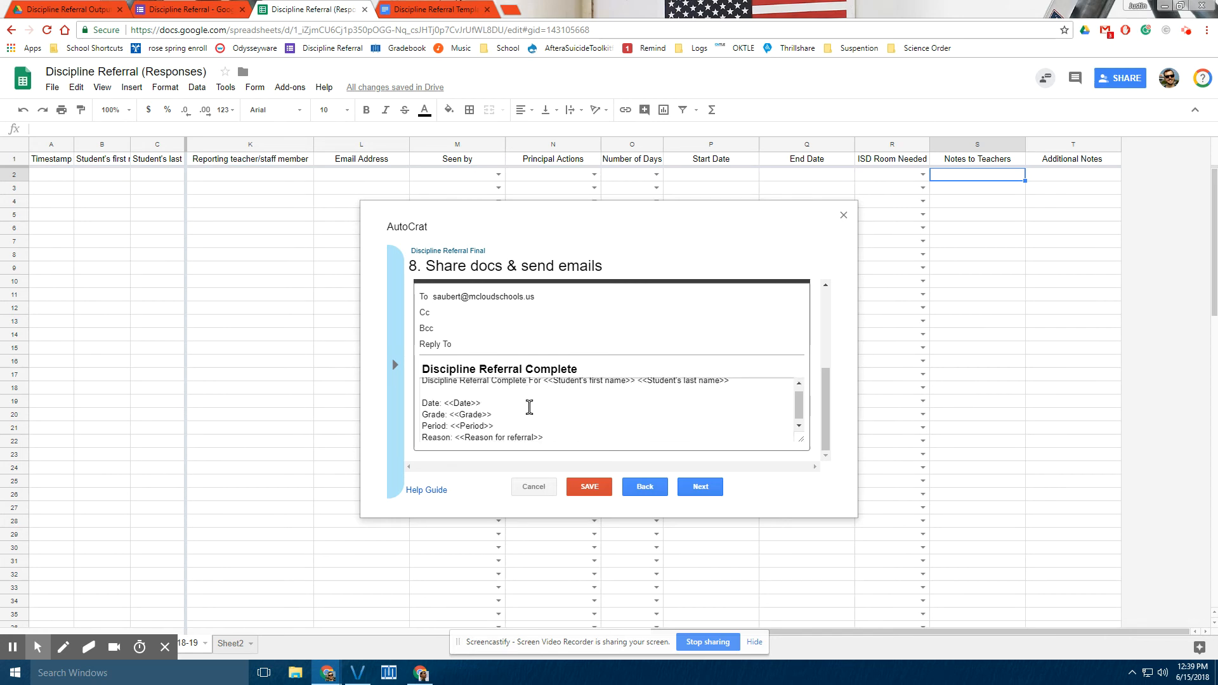
{"action": "scroll", "coordinate": [529, 407], "scroll_direction": "down", "scroll_amount": 1}
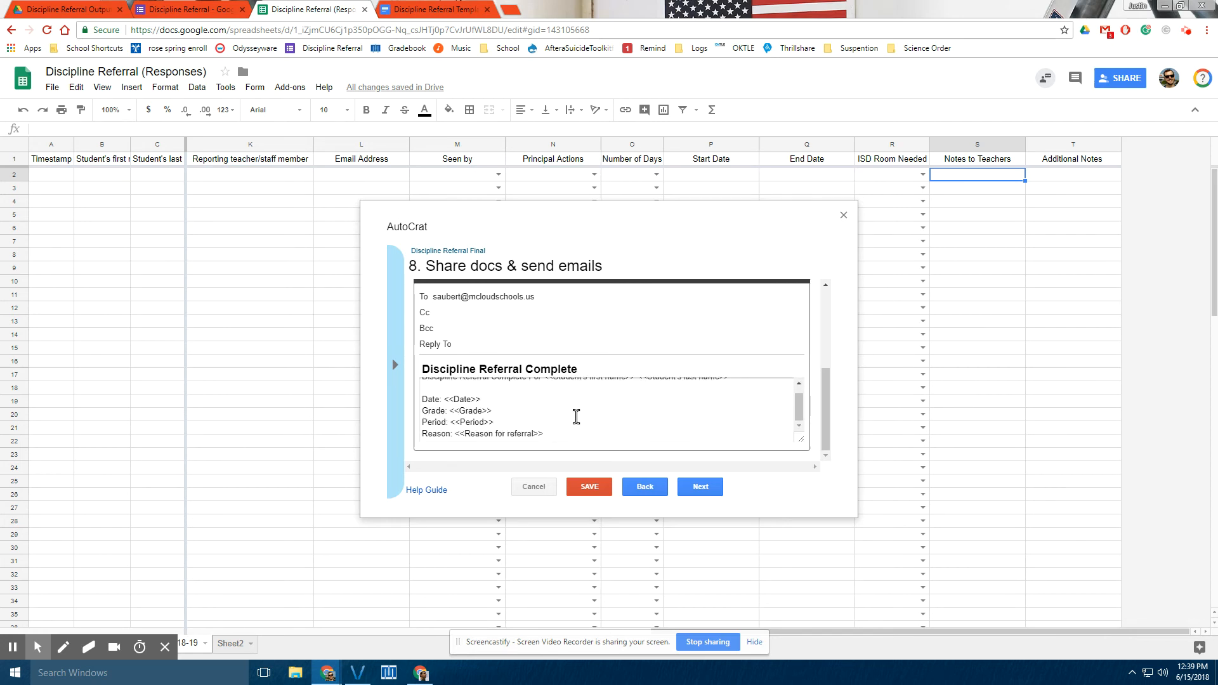
{"action": "left_click", "coordinate": [699, 487]}
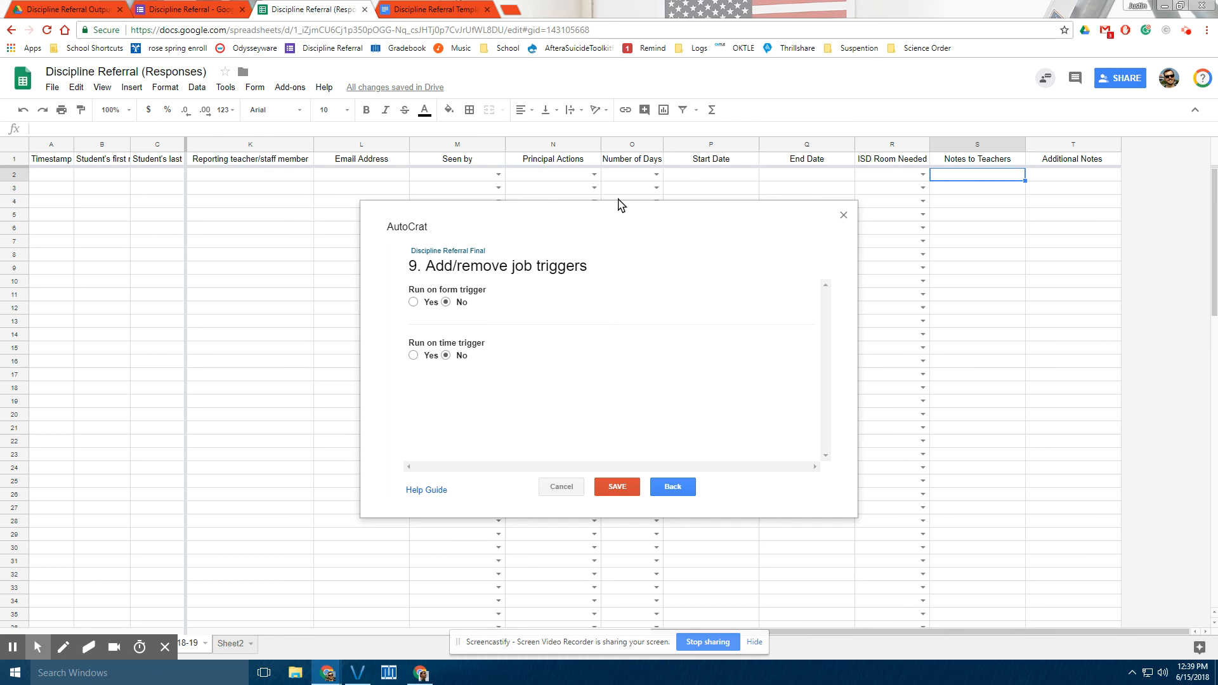
Enable the time trigger to run every twelve hours and save the merge job
{"action": "left_click", "coordinate": [417, 353]}
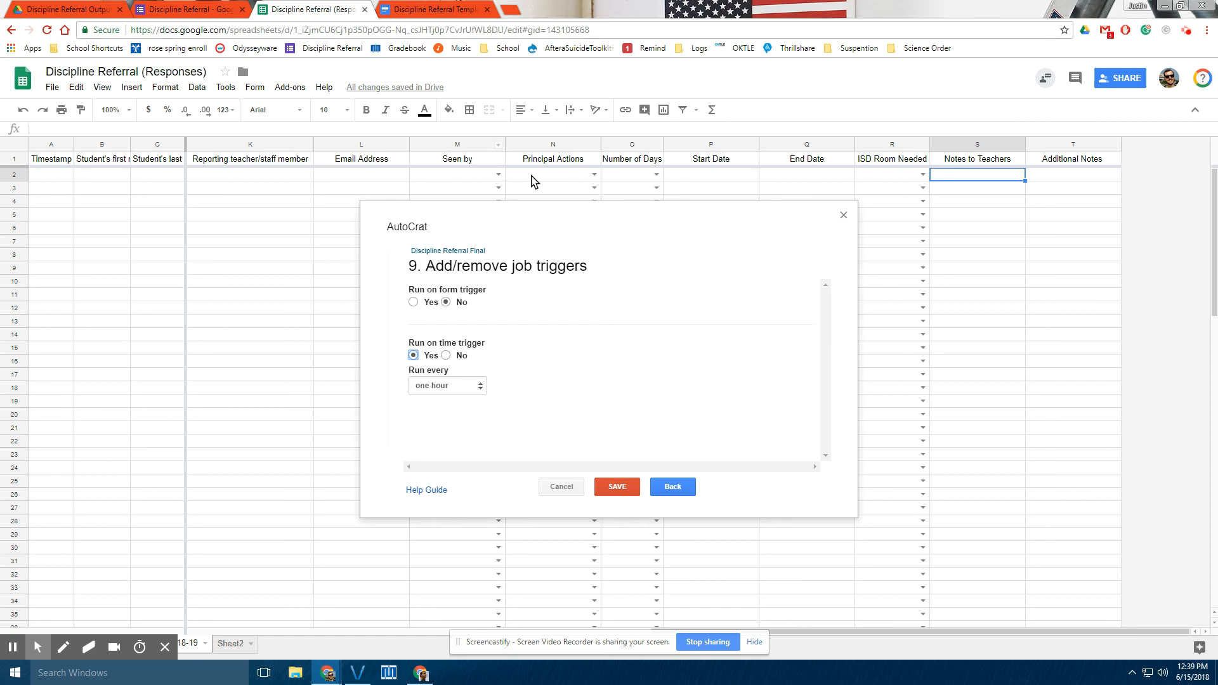
{"action": "left_click", "coordinate": [481, 387]}
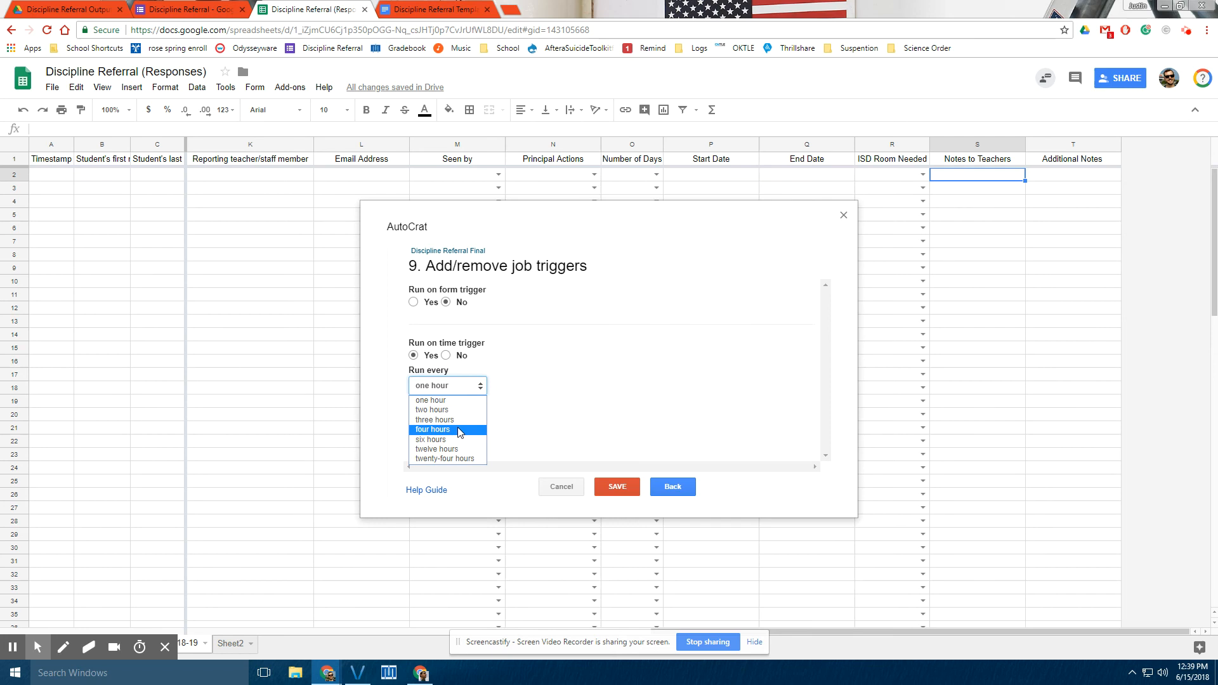
{"action": "left_click", "coordinate": [457, 449]}
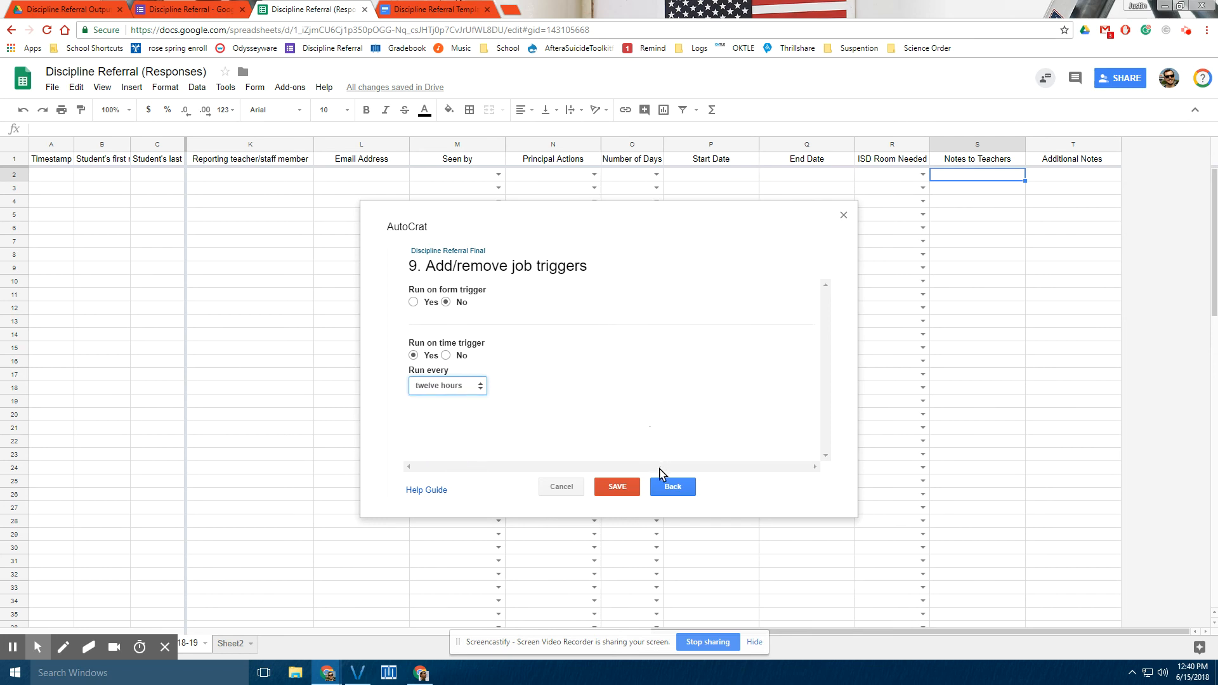
{"action": "left_click", "coordinate": [618, 488]}
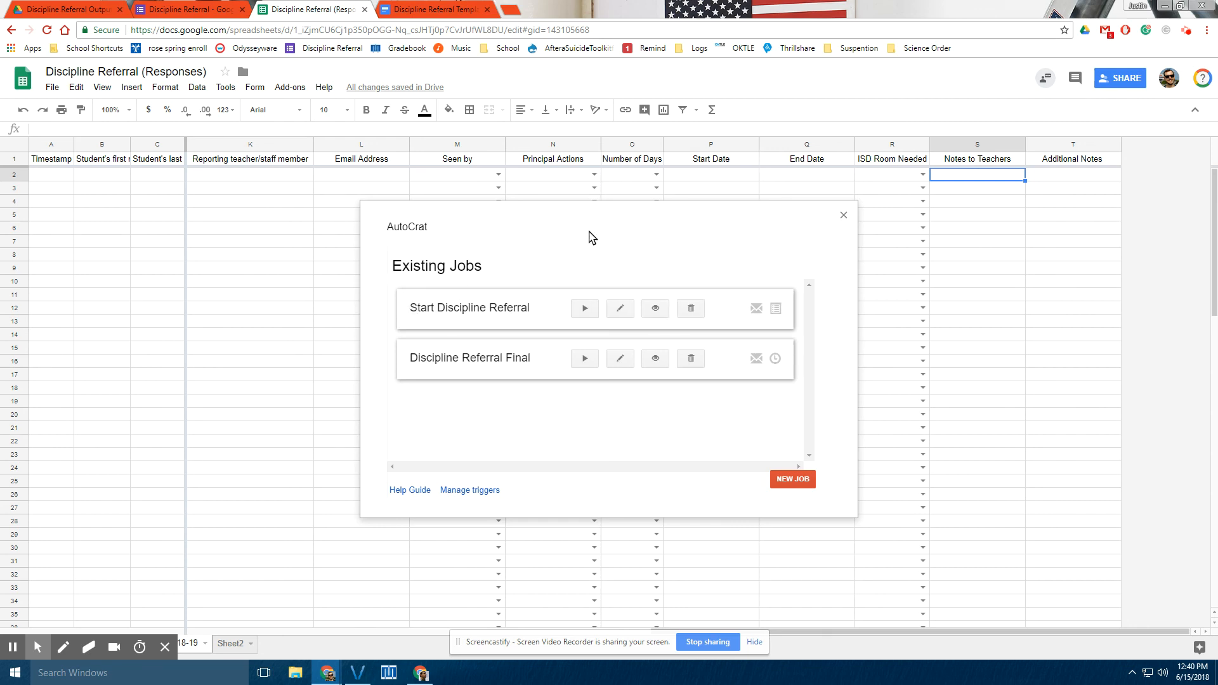
Switch to the Discipline Referral Template Final document and review its merge tags up to the page header
{"action": "left_click", "coordinate": [432, 13]}
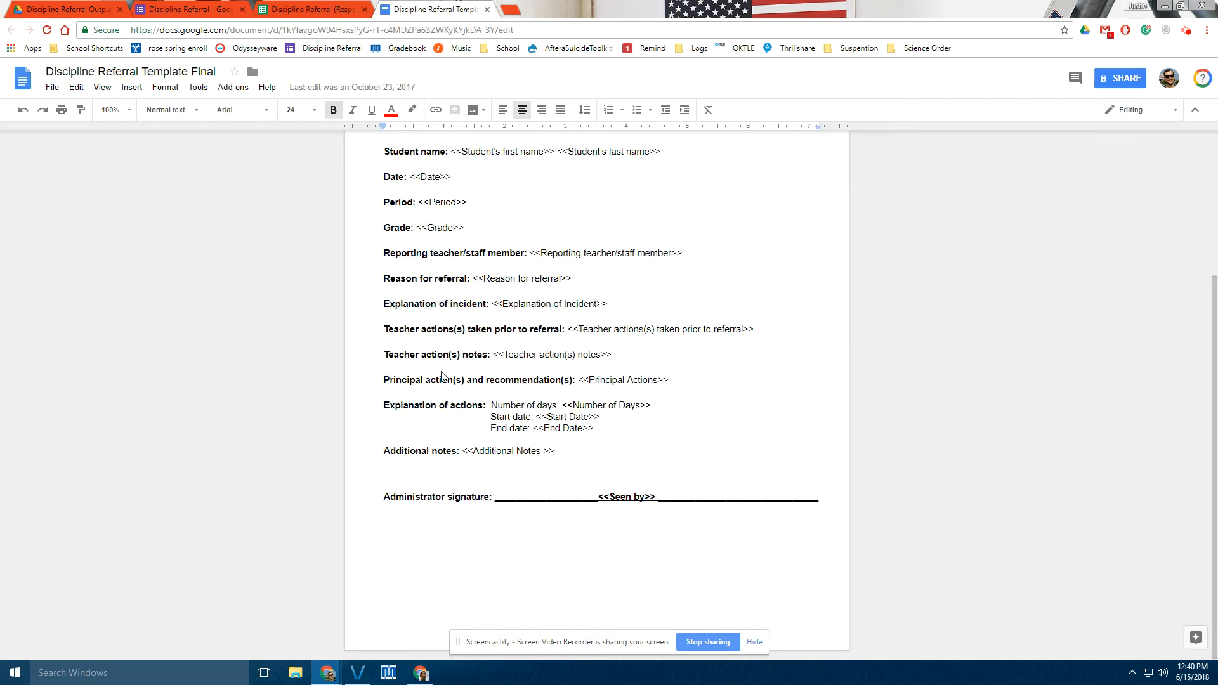
{"action": "scroll", "coordinate": [544, 345], "scroll_direction": "up", "scroll_amount": 3}
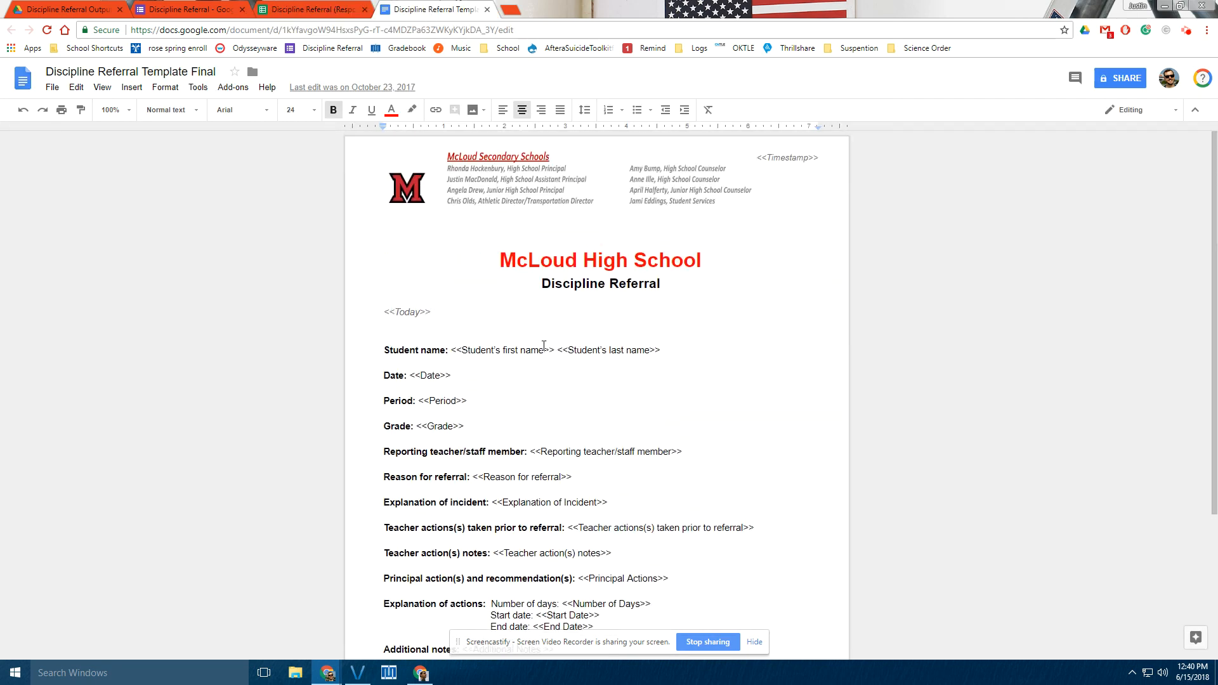